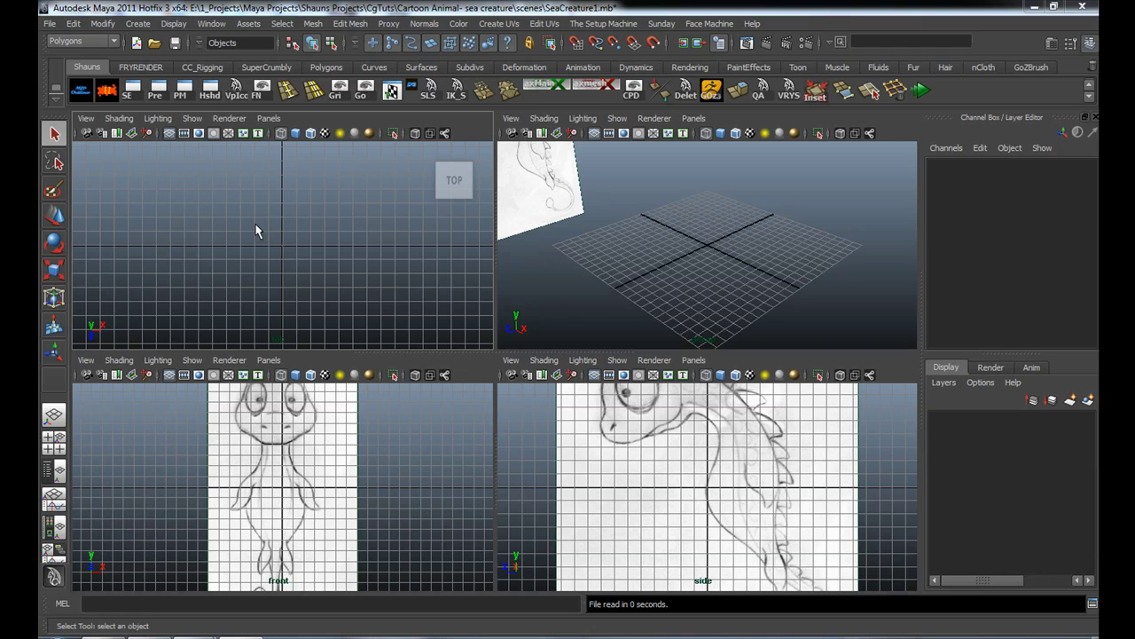
Create a polygon cube enclosing the sketched head, about 7.4 wide, 7.9 high and 8.2 deep, using the front and side references
left_click(327, 67)
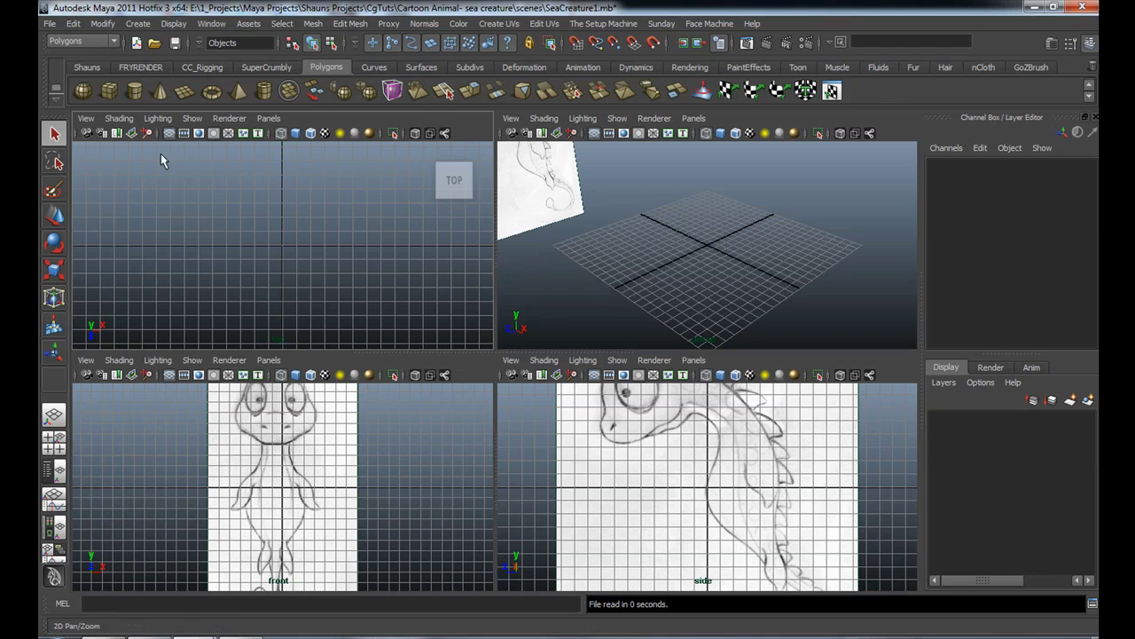
left_click(110, 90)
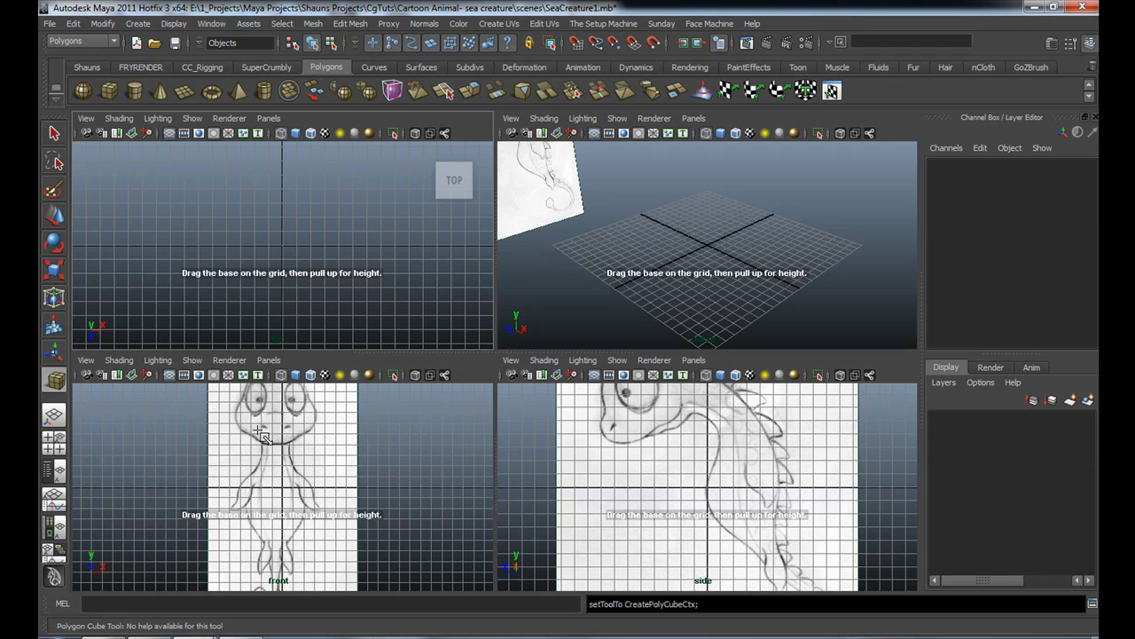
key("space")
middle_click_drag(435, 304, 436, 376, "alt")
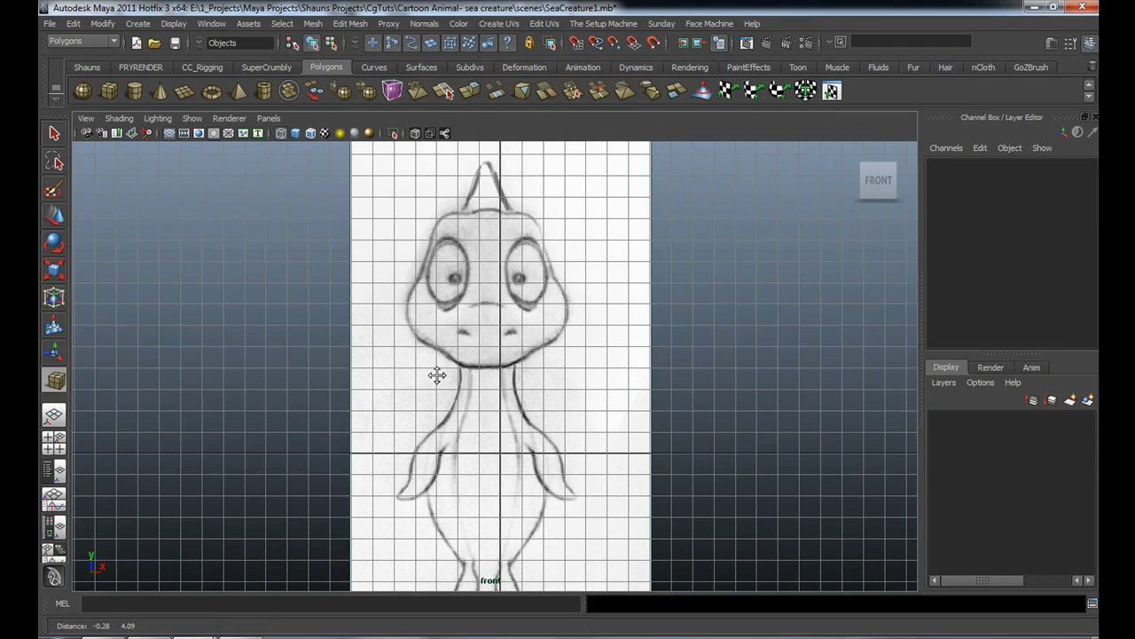
left_click_drag(411, 202, 570, 376)
key("space")
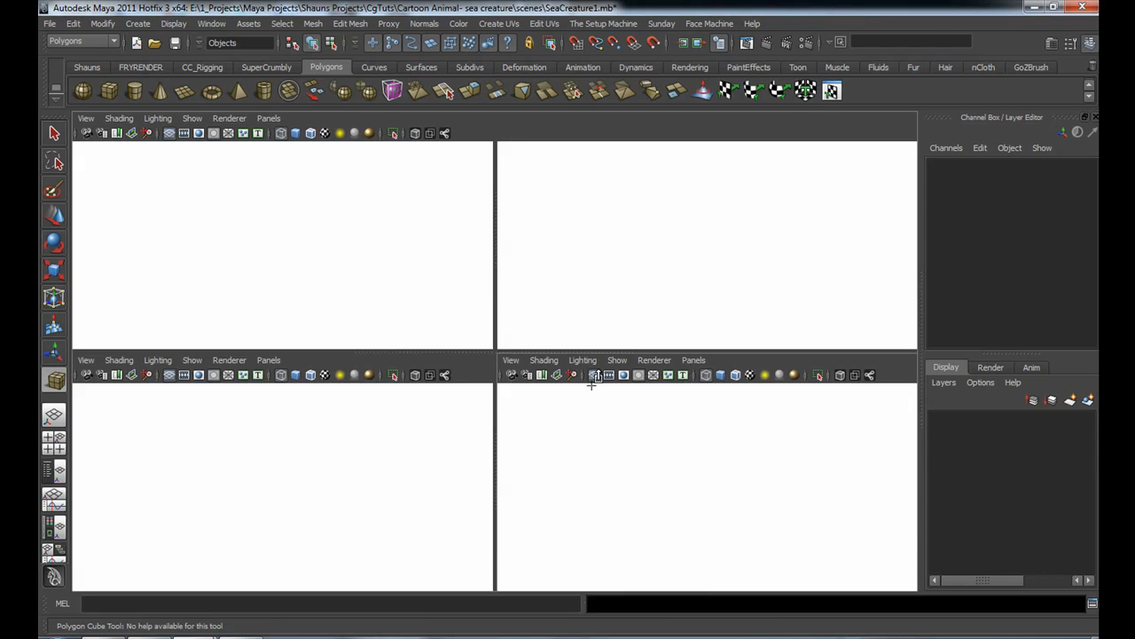
key("space")
middle_click_drag(666, 537, 670, 541, "alt")
left_click_drag(487, 341, 353, 307)
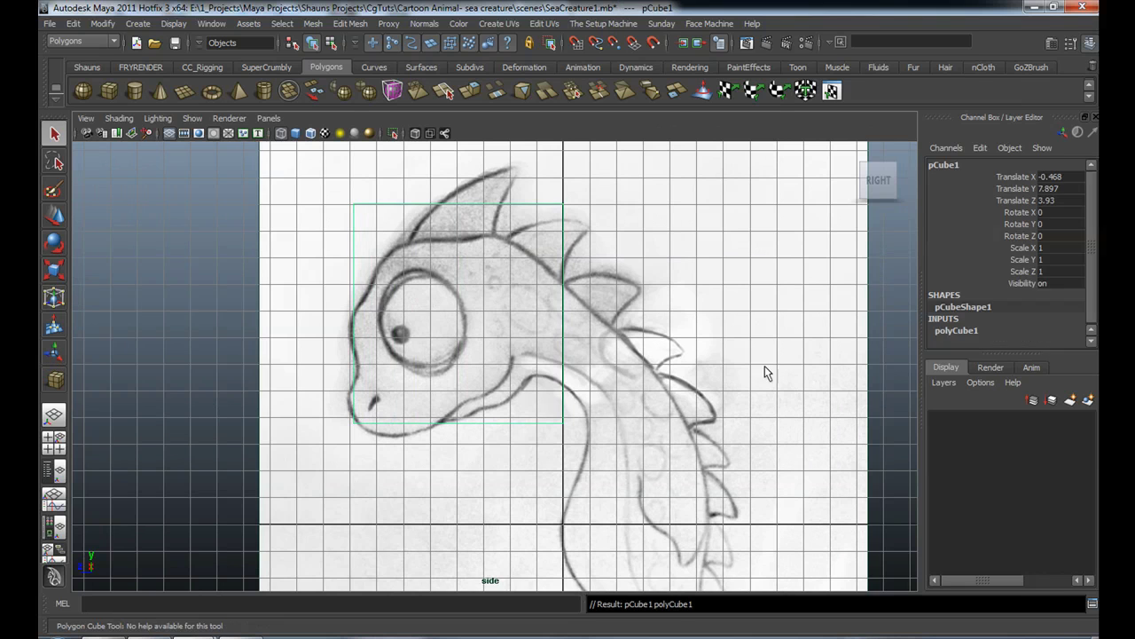
Set the cube's width, height and depth subdivisions to 2 each
left_click(958, 331)
left_click_drag(1051, 294, 1044, 321)
key("Return")
middle_click_drag(701, 404, 627, 269, "alt")
scroll(618, 385, "down", 5)
middle_click_drag(619, 377, 622, 462, "alt")
scroll(601, 415, "up", 7)
middle_click_drag(532, 343, 550, 361, "alt")
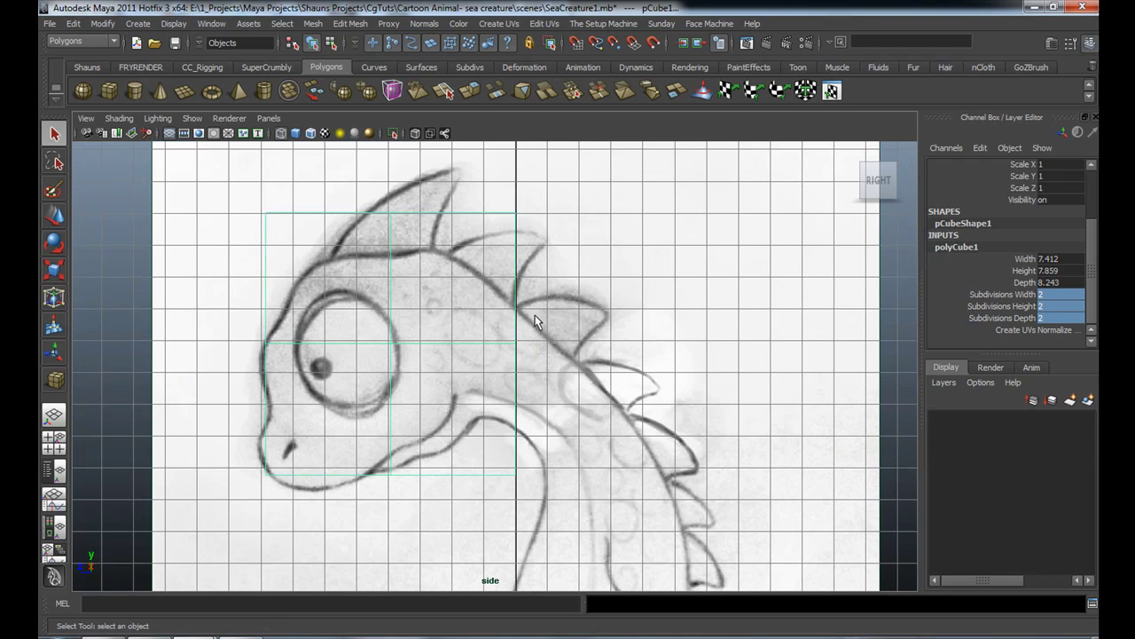
Move the cube's vertices in the side view to fit the sketched head outline at the forehead, back of the head and jaw
right_click_drag(519, 286, 456, 278)
key("w")
left_click_drag(234, 180, 302, 265)
left_click_drag(402, 240, 404, 241)
left_click_drag(390, 214, 390, 242)
left_click_drag(459, 195, 487, 256)
middle_click_drag(487, 256, 498, 182, "alt")
mouse_move(484, 340)
left_mouse_down()
mouse_move(550, 411)
mouse_move(499, 329)
left_mouse_up()
left_click_drag(258, 373, 291, 398)
left_click_drag(358, 368, 405, 417)
left_click_drag(402, 401, 400, 395)
Inspect the head shape in shaded and smoothed display from several angles in the perspective view
key("space")
key("space")
mouse_move(636, 314)
left_mouse_down("alt")
mouse_move(605, 307)
mouse_move(636, 302)
left_mouse_up("alt")
key("5")
left_click(639, 376)
mouse_move(639, 375)
left_mouse_down("alt")
mouse_move(499, 370)
mouse_move(413, 332)
mouse_move(363, 400)
mouse_move(349, 456)
left_mouse_up("alt")
key("3")
left_click_drag(373, 378, 507, 387, "alt")
key("1")
Scale the head's outer corner vertices inward across its width to soften the boxy shape
left_click_drag(423, 400, 424, 399)
left_click_drag(621, 442, 620, 441)
left_click_drag(620, 441, 490, 393, "alt")
key("r")
middle_click_drag(454, 310, 477, 317)
left_click_drag(364, 324, 429, 267, "alt")
middle_click_drag(428, 267, 397, 373, "alt")
left_click_drag(397, 373, 362, 367, "alt")
left_click_drag(446, 243, 474, 273)
left_click_drag(488, 297, 466, 289, "alt")
left_click_drag(671, 269, 398, 375, "alt")
key("w")
key("r")
left_click_drag(585, 308, 574, 307)
Check the tapered head in smooth preview and return it to unsmoothed display
left_click_drag(223, 381, 284, 375, "alt")
left_click_drag(613, 506, 589, 409, "alt")
left_click_drag(589, 409, 742, 489, "alt")
key("3")
left_click(671, 478)
left_click_drag(669, 477, 428, 414, "alt")
key("1")
Select the four faces at the back of the head and extrude them
scroll(444, 402, "up", 5)
right_click_drag(493, 277, 493, 295)
left_click(496, 264)
left_click(621, 255, "shift")
left_click(571, 354, "shift")
left_click(497, 366, "shift")
left_click_drag(451, 378, 566, 393, "alt")
key("space")
key("space")
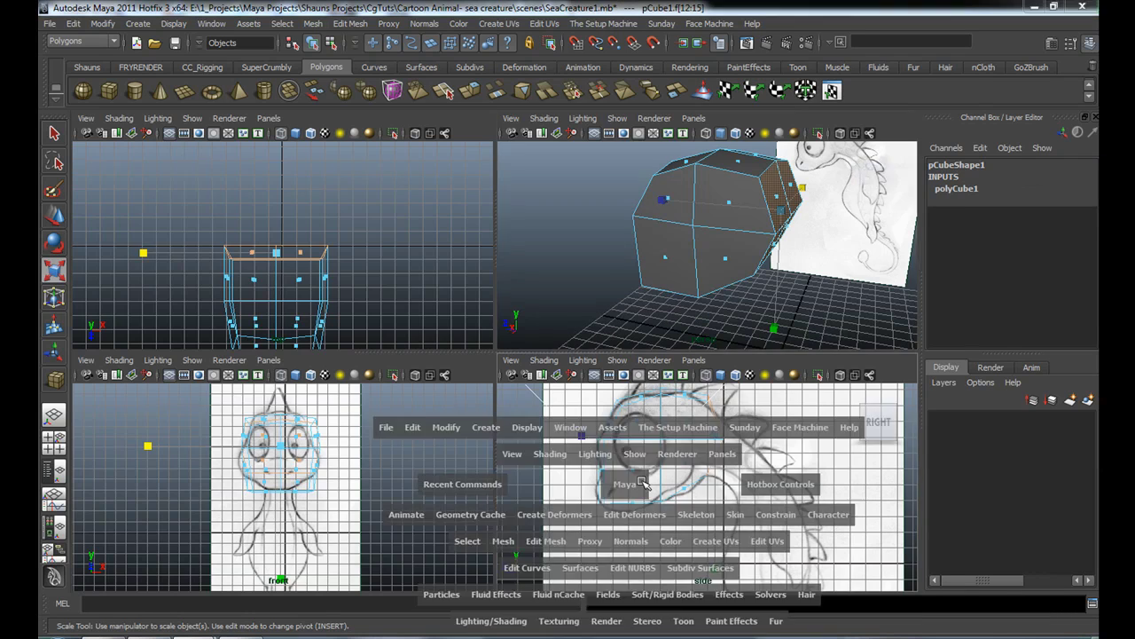
middle_click_drag(443, 399, 500, 418, "alt")
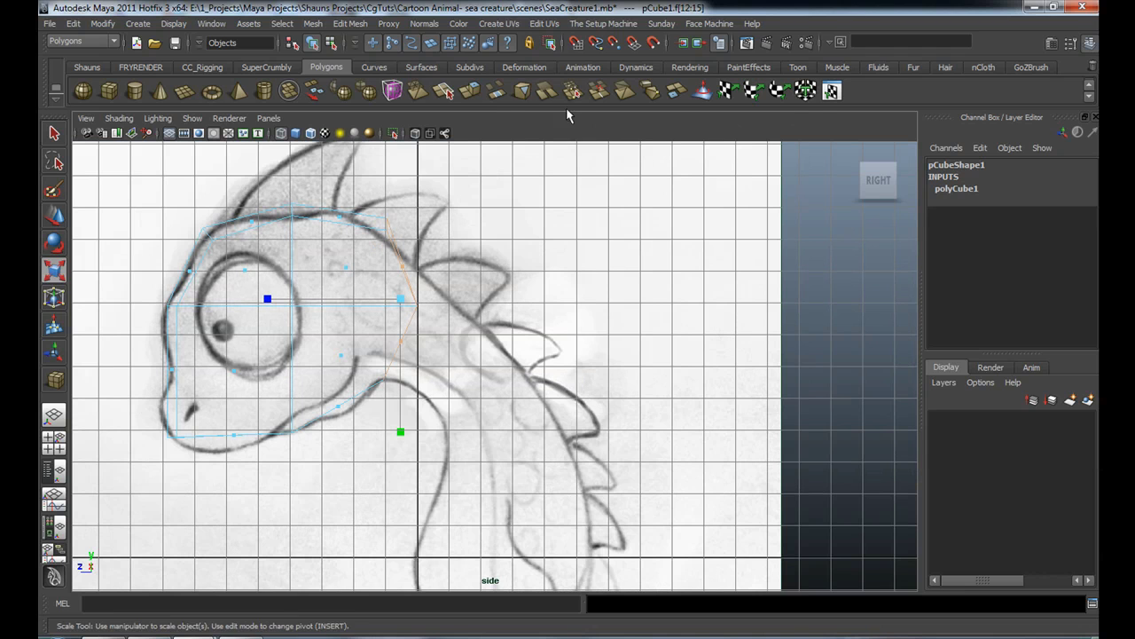
left_click(470, 91)
middle_click_drag(489, 346, 468, 271, "alt")
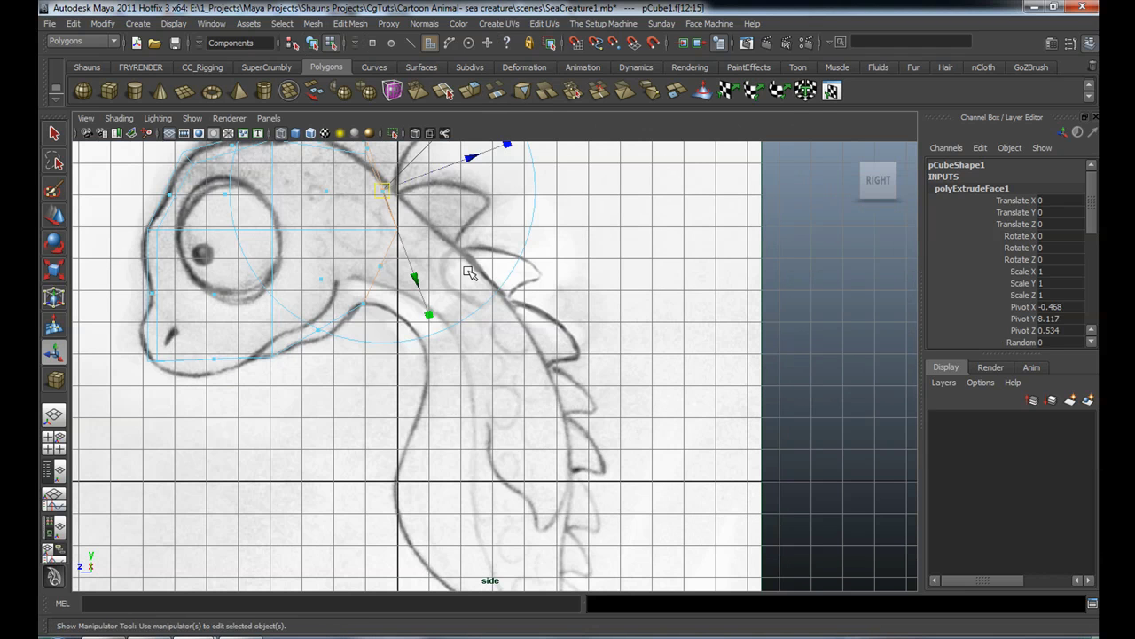
Move, rotate and scale the extruded faces to follow the bend of the sketched neck in the side view
key("w")
left_click_drag(381, 223, 468, 344)
key("e")
left_click_drag(569, 246, 636, 365)
key("r")
left_click_drag(459, 335, 464, 309)
key("w")
Extrude the neck's end faces again down to the chest, levelling and enlarging them to span the sketched body
middle_click_drag(486, 341, 465, 248, "alt")
key("g")
key("w")
scroll(464, 304, "down", 2)
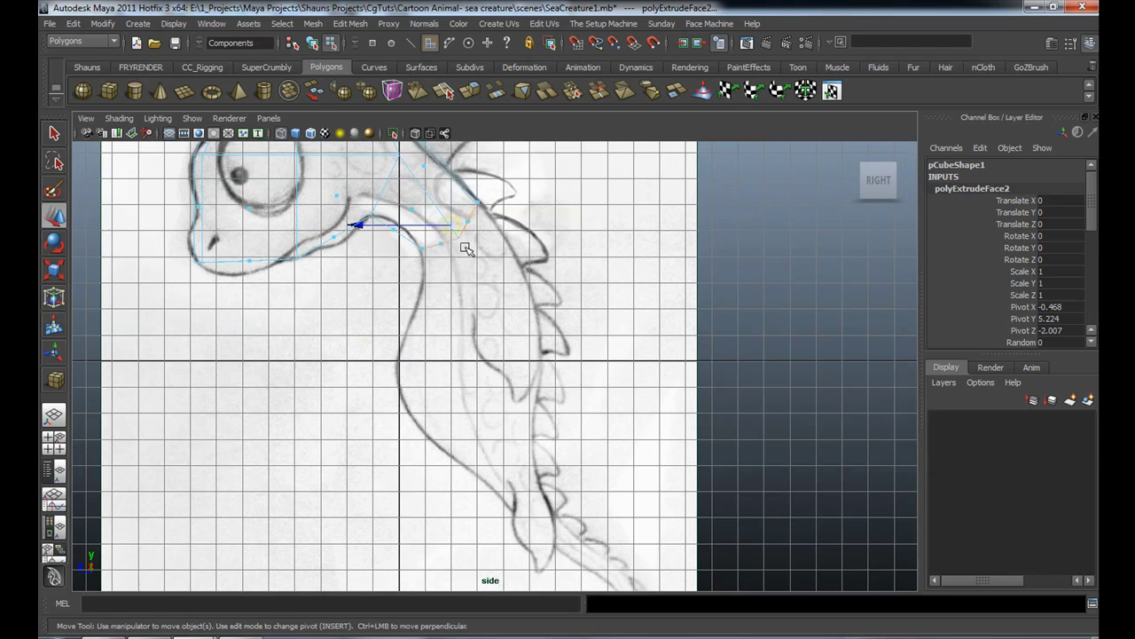
left_click_drag(458, 222, 467, 361)
key("e")
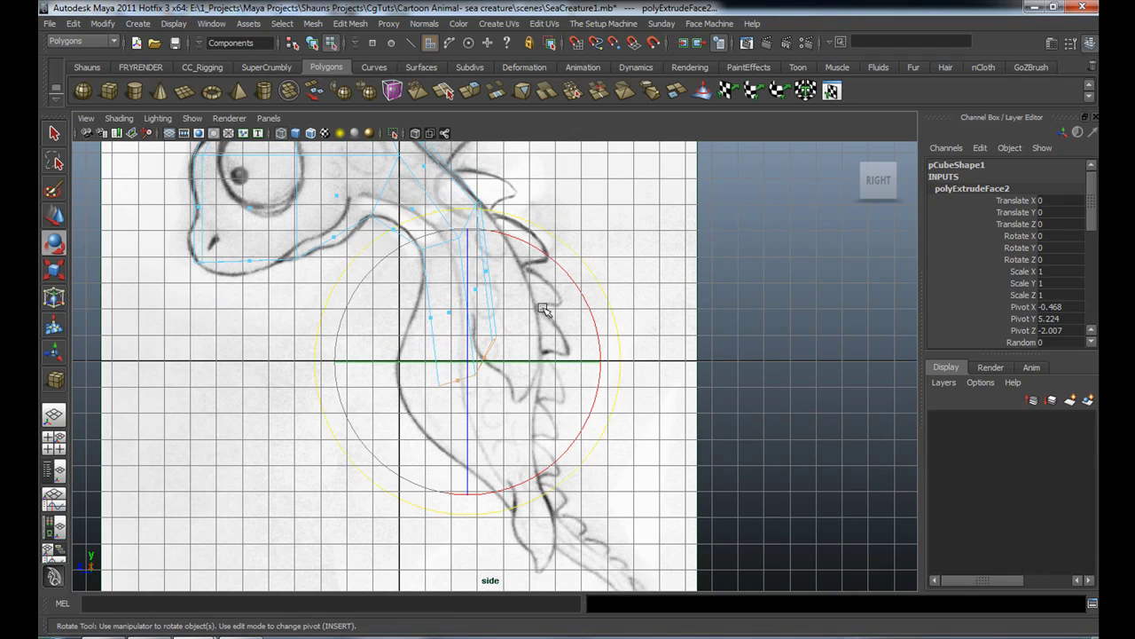
left_click_drag(592, 277, 598, 376)
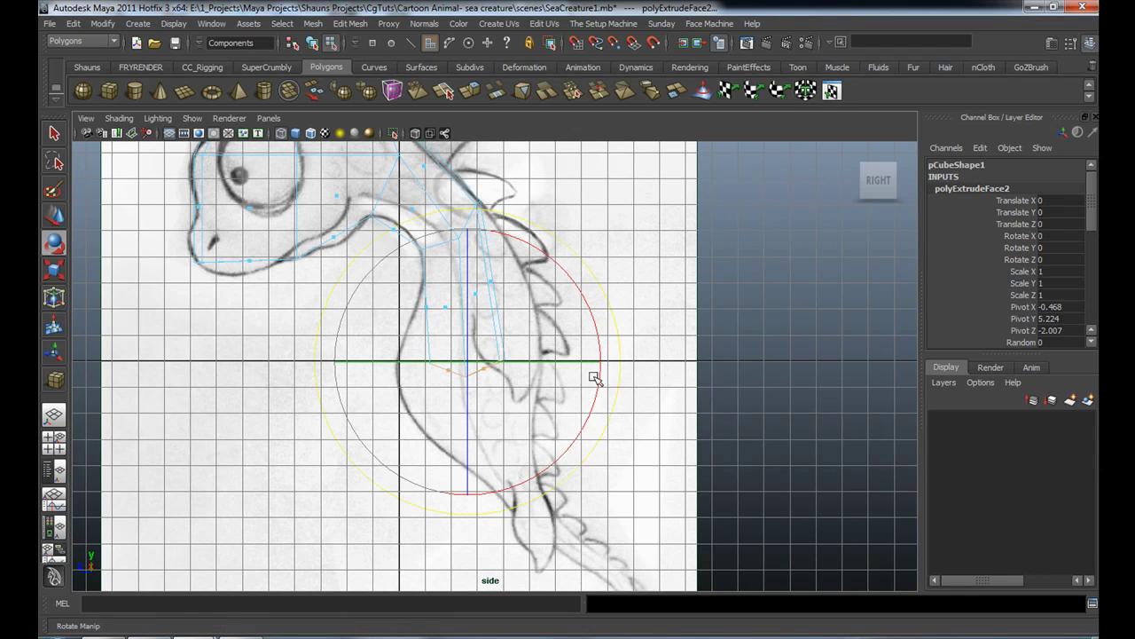
key("r")
left_click_drag(471, 371, 533, 376)
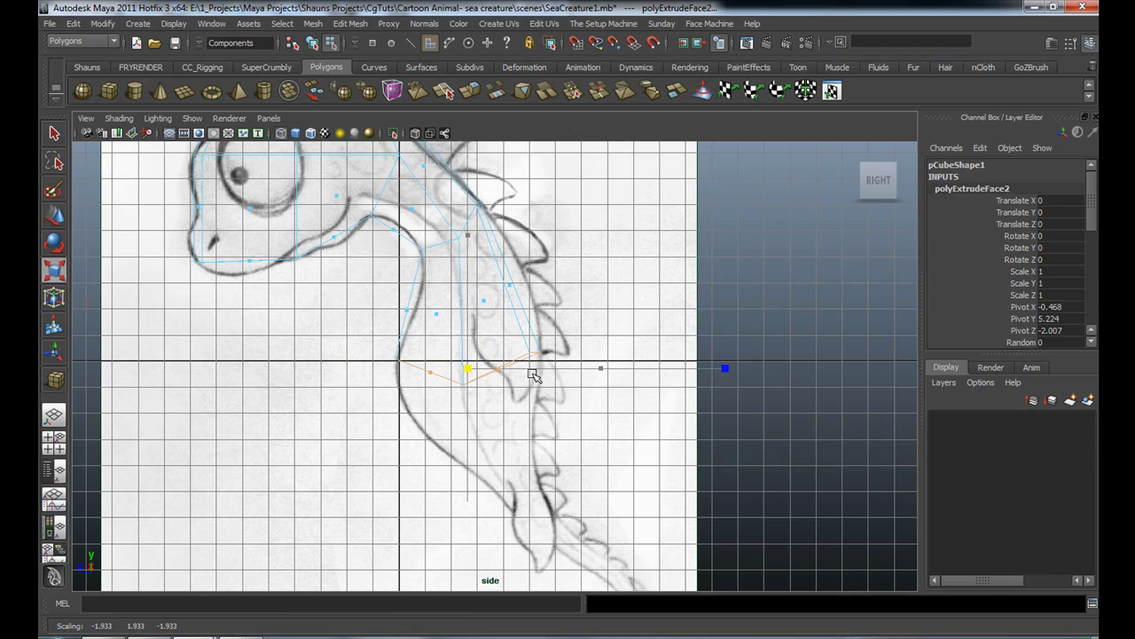
key("w")
left_click_drag(388, 368, 394, 368)
left_click(551, 400)
Raise the middle vertices at the lower end of the chest section to straighten its bottom edge
scroll(463, 393, "up", 3)
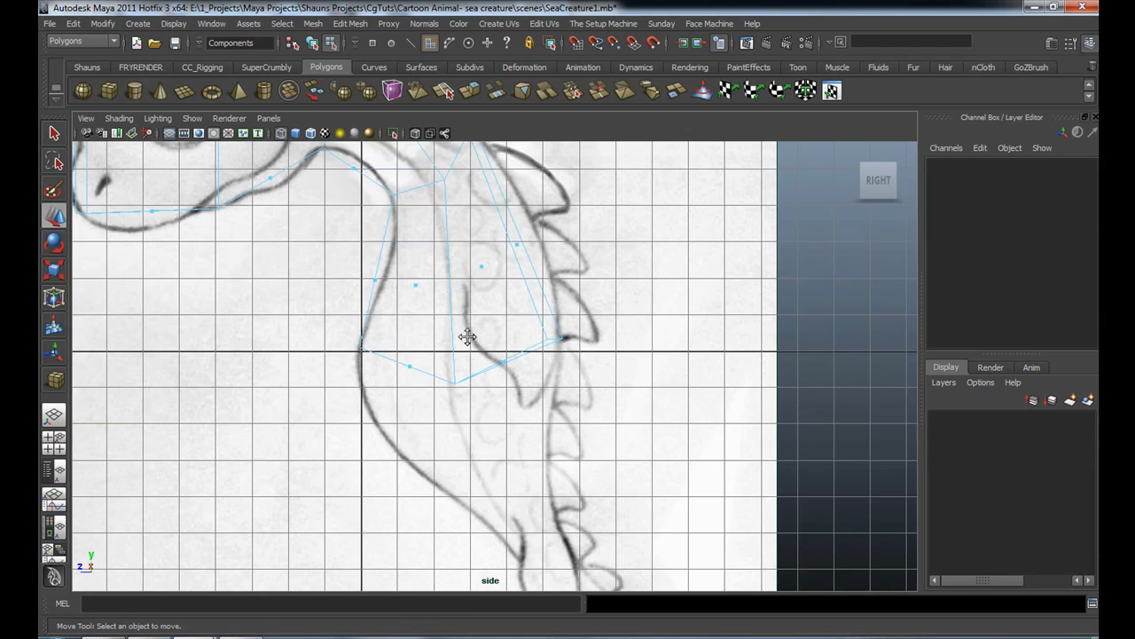
middle_click_drag(467, 336, 492, 362, "alt")
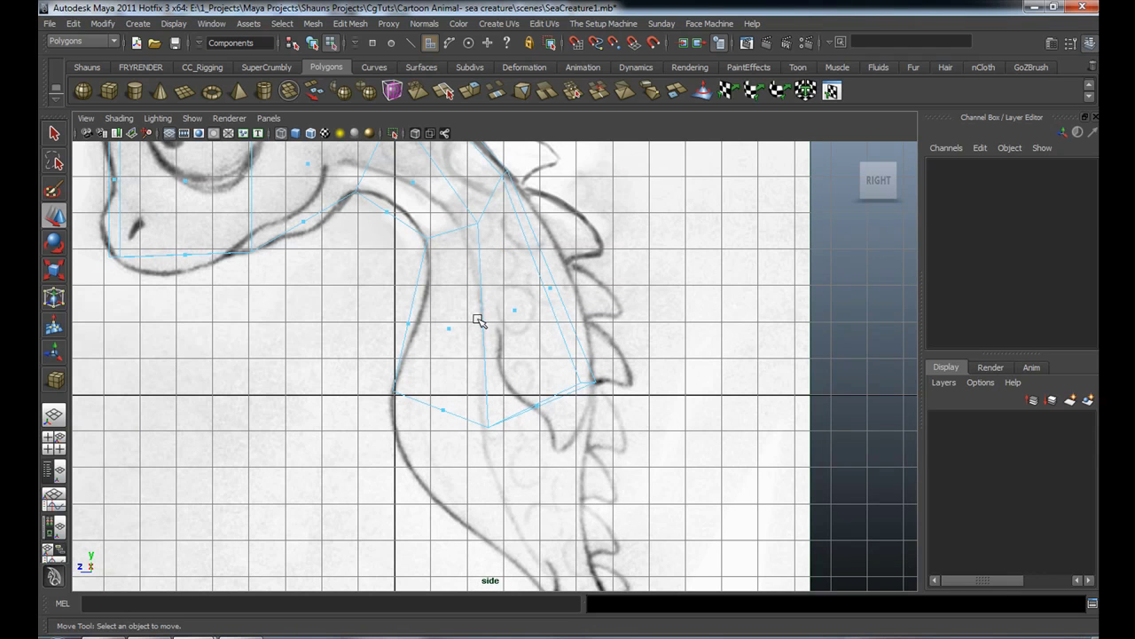
right_click_drag(481, 317, 480, 286)
mouse_move(476, 375)
left_mouse_down()
mouse_move(519, 458)
mouse_move(485, 390)
left_mouse_up()
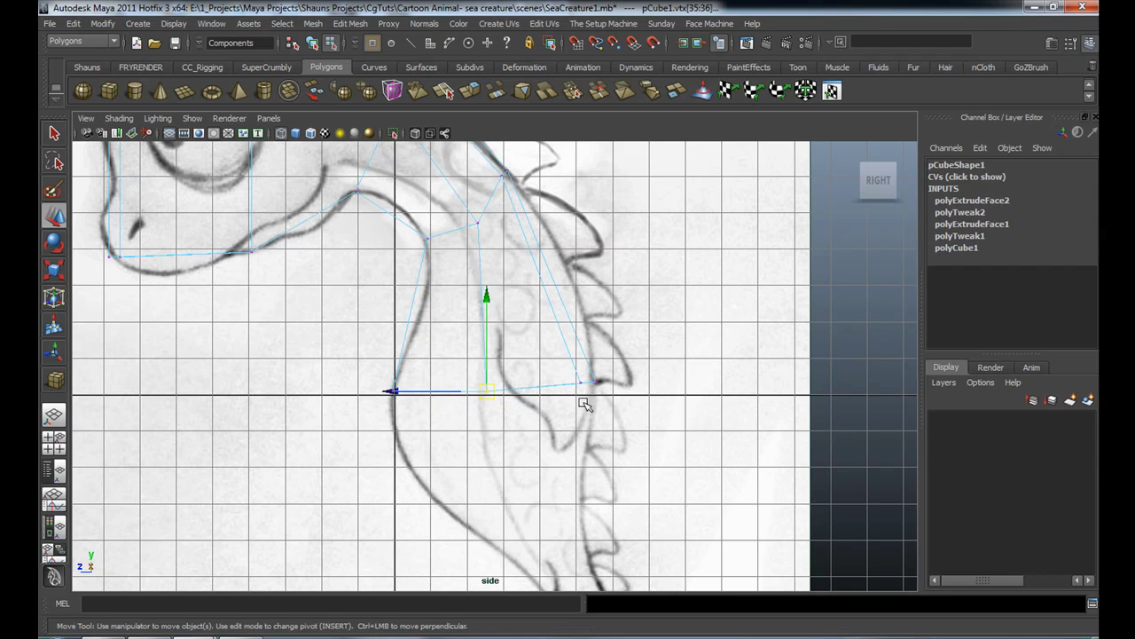
left_click(581, 399)
Adjust the vertices where the head meets the neck, placing the rear neck vertices on the sketched back line
middle_click_drag(441, 330, 451, 367, "alt")
middle_click_drag(521, 340, 544, 397, "alt")
left_click_drag(407, 181, 407, 205)
left_click(522, 230)
scroll(524, 230, "up", 5)
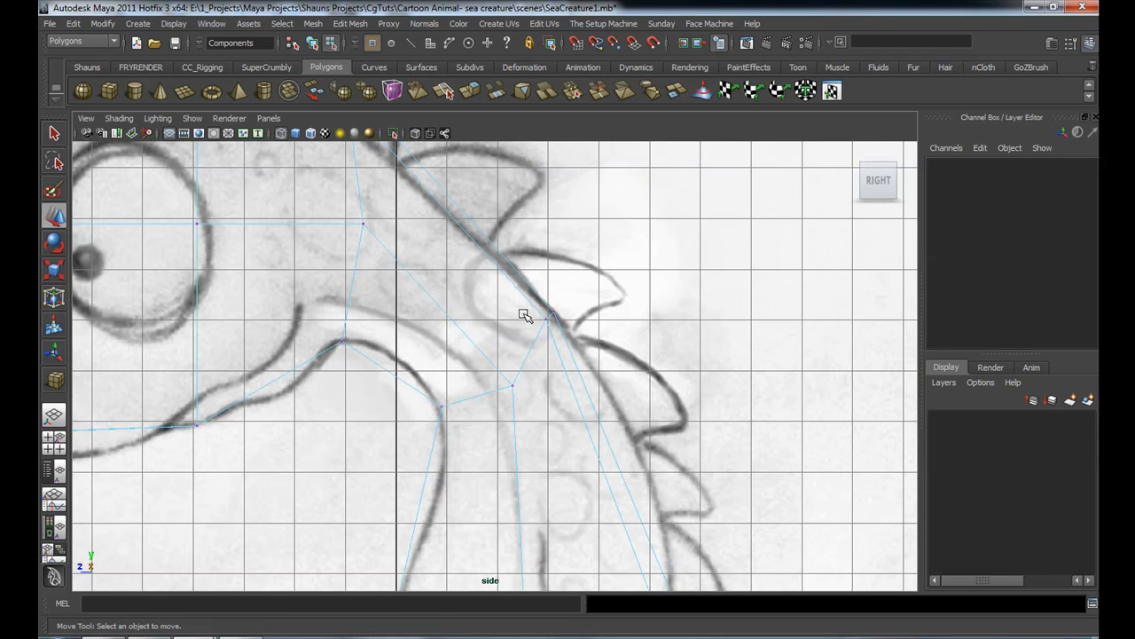
left_click_drag(577, 286, 599, 327)
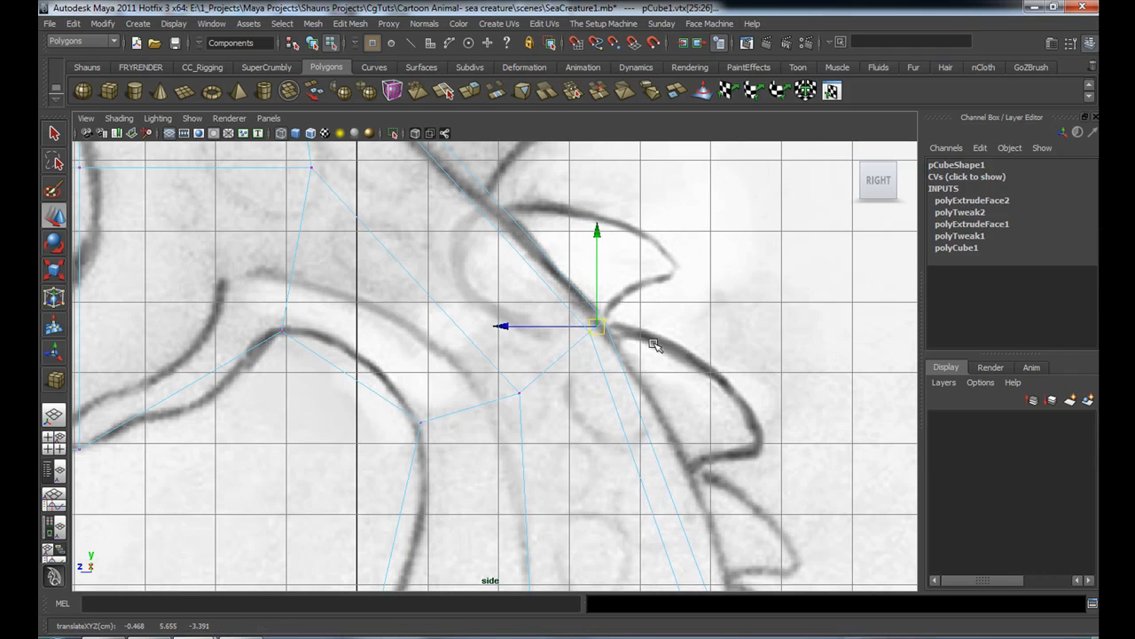
left_click(654, 345)
scroll(568, 312, "down", 5)
middle_click_drag(535, 388, 540, 411, "alt")
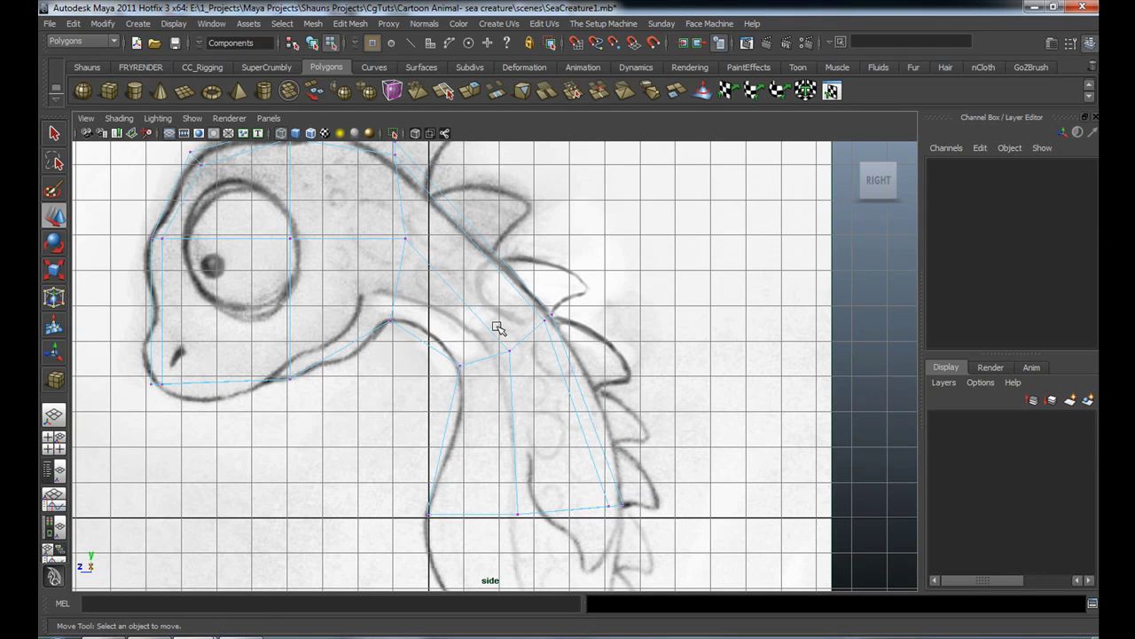
Insert an edge loop across the upper neck section and move its underside vertices onto the throat curve
left_click(87, 66)
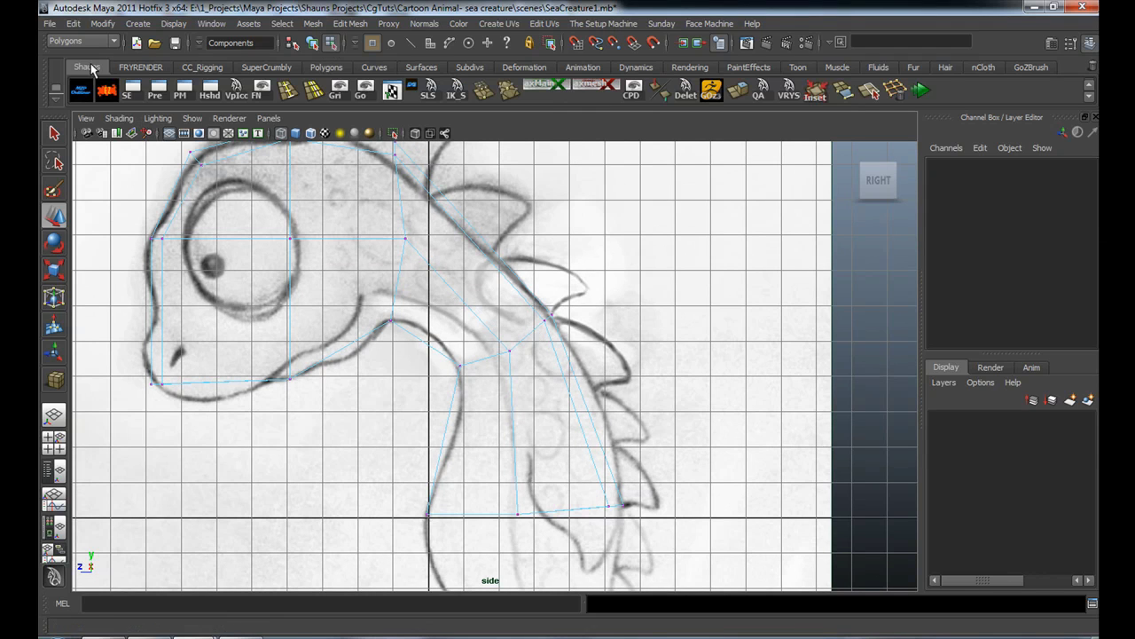
left_click(287, 89)
scroll(457, 306, "up", 2)
left_click_drag(470, 304, 448, 293)
key("w")
right_click_drag(420, 337, 376, 338)
mouse_move(387, 354)
left_mouse_down()
mouse_move(419, 368)
mouse_move(413, 345)
left_mouse_up()
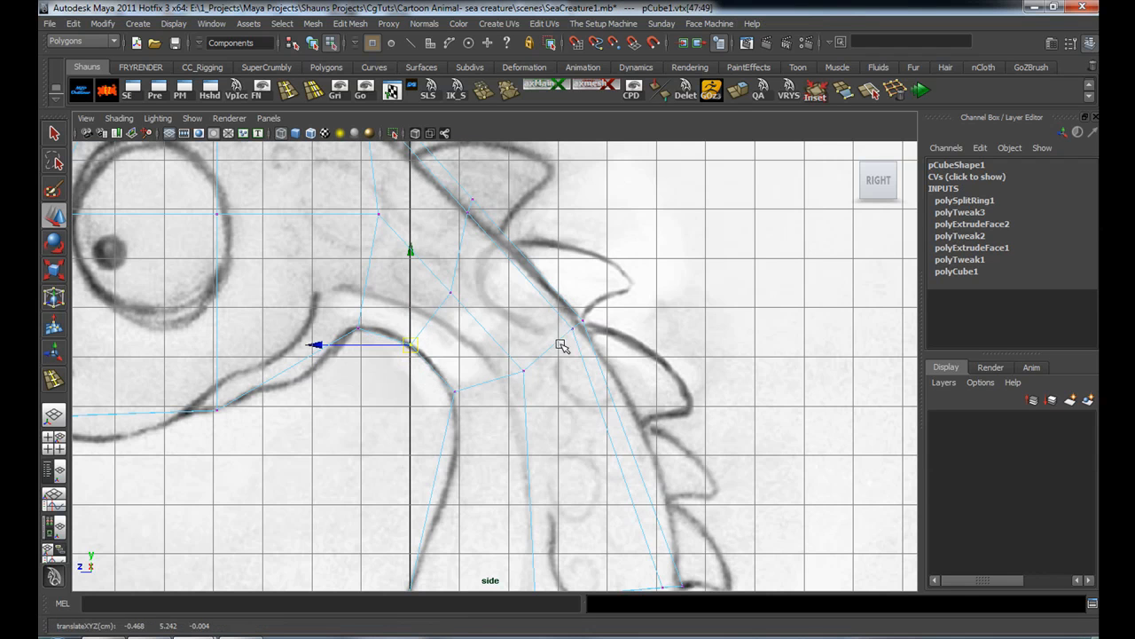
left_click(589, 367)
mouse_move(590, 369)
middle_mouse_down("alt")
mouse_move(520, 299)
mouse_move(507, 333)
middle_mouse_up("alt")
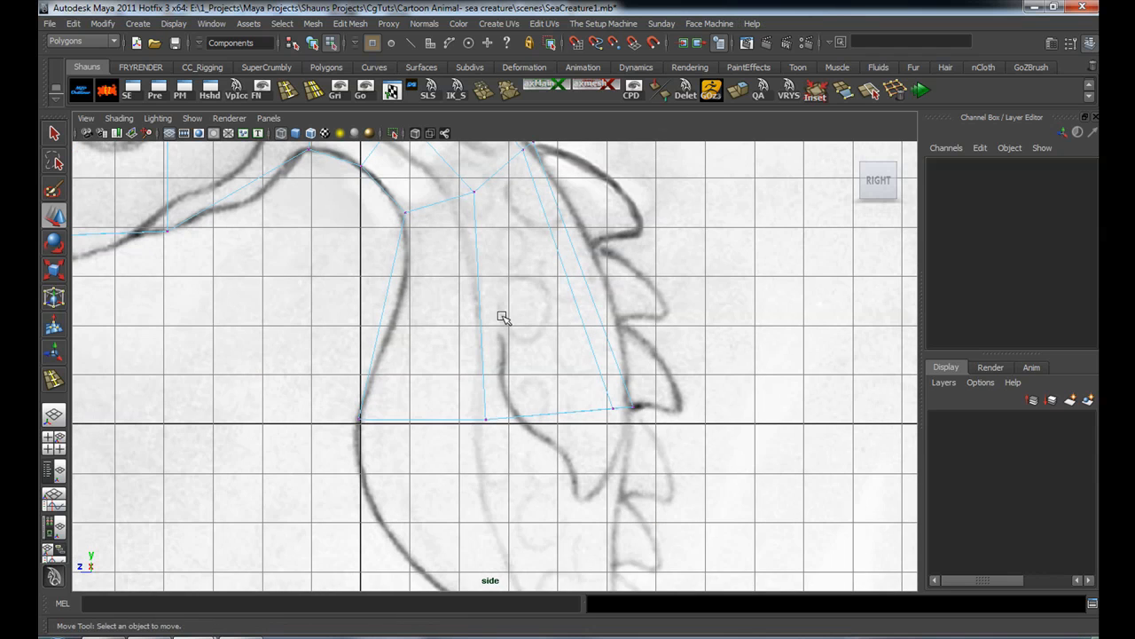
Insert an edge loop across the chest section and fit its front and back vertices to the sketched outline
left_click(288, 91)
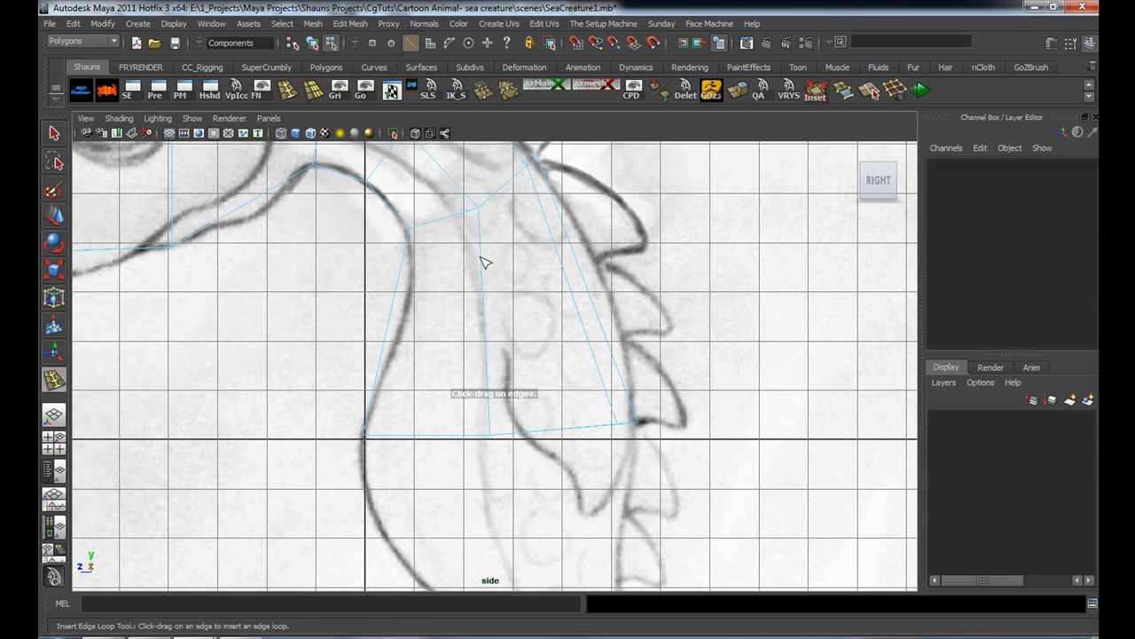
left_click_drag(484, 259, 479, 322)
key("w")
right_click_drag(568, 289, 541, 277)
left_click_drag(540, 241, 599, 286)
left_click(615, 313)
left_click_drag(358, 284, 410, 325)
left_click(383, 382)
Select the faces at the bottom end of the torso and extrude them down toward the base of the tail
middle_click_drag(381, 384, 393, 251, "alt")
right_click_drag(460, 256, 461, 292)
left_click_drag(416, 269, 427, 277)
left_click_drag(533, 241, 559, 268, "shift")
middle_click_drag(571, 313, 565, 360, "alt")
left_click(737, 95)
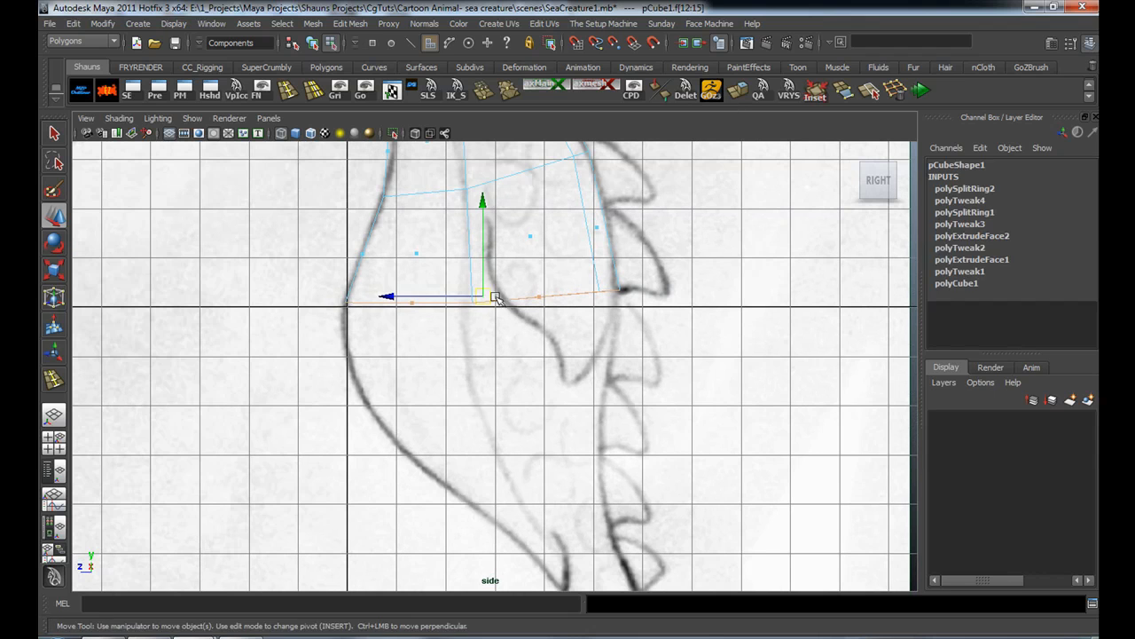
left_click_drag(480, 298, 512, 495)
middle_click_drag(513, 495, 485, 338, "alt")
Shrink, rotate and reposition the extruded end faces to match the narrowing lower belly in the sketch
left_click_drag(485, 339, 389, 372)
key("r")
key("e")
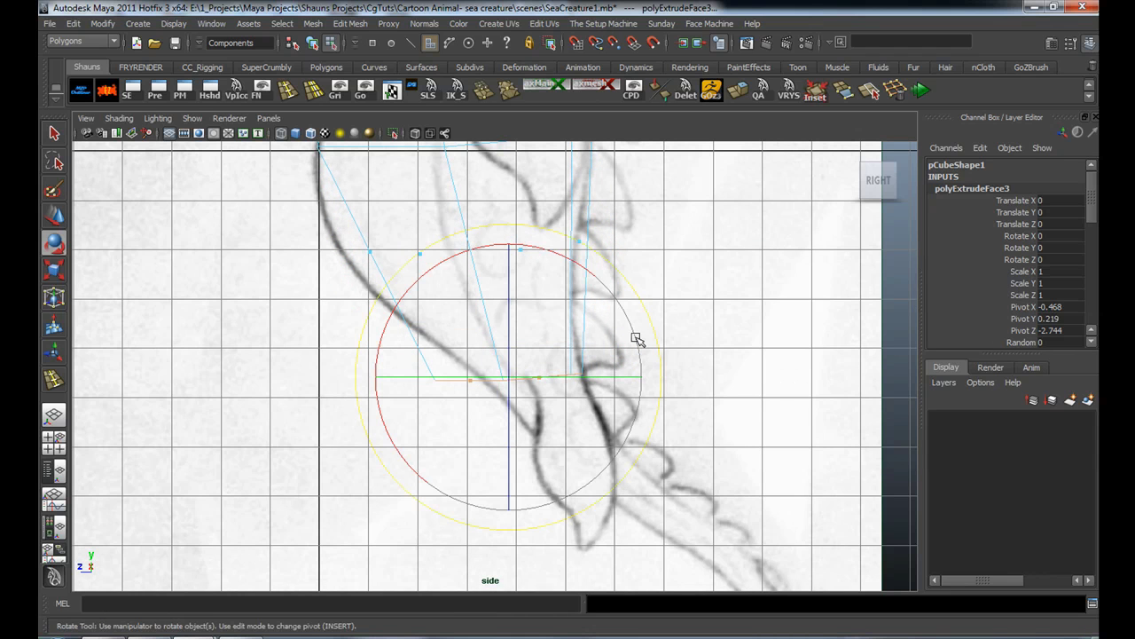
left_click_drag(647, 322, 619, 290)
left_click_drag(641, 313, 621, 279)
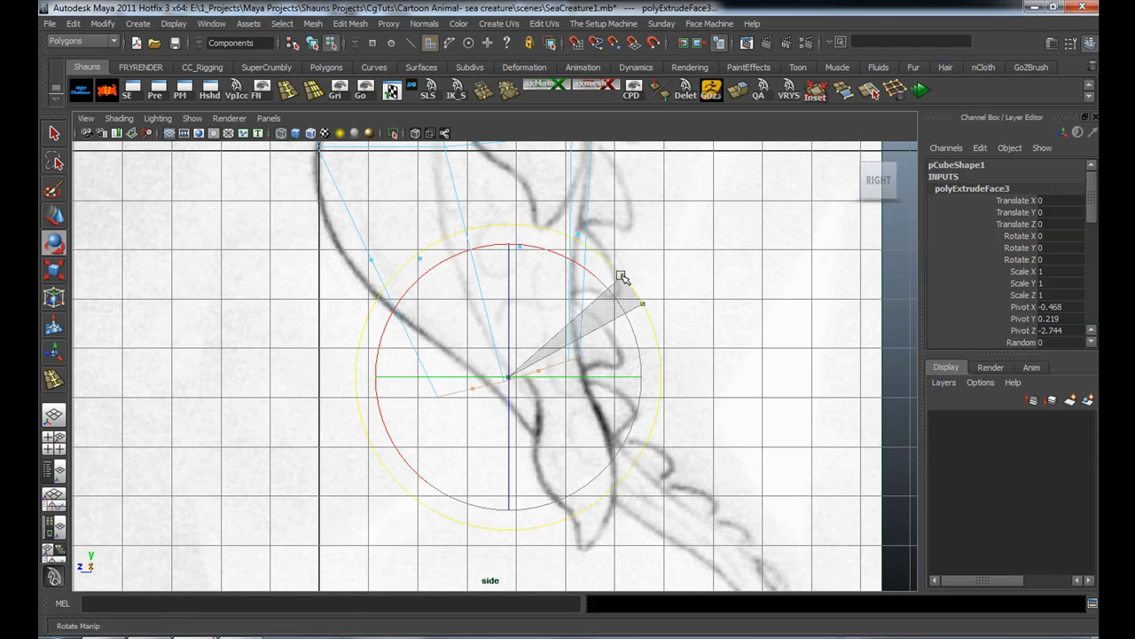
key("w")
left_click_drag(508, 377, 486, 370)
key("r")
left_click(641, 327)
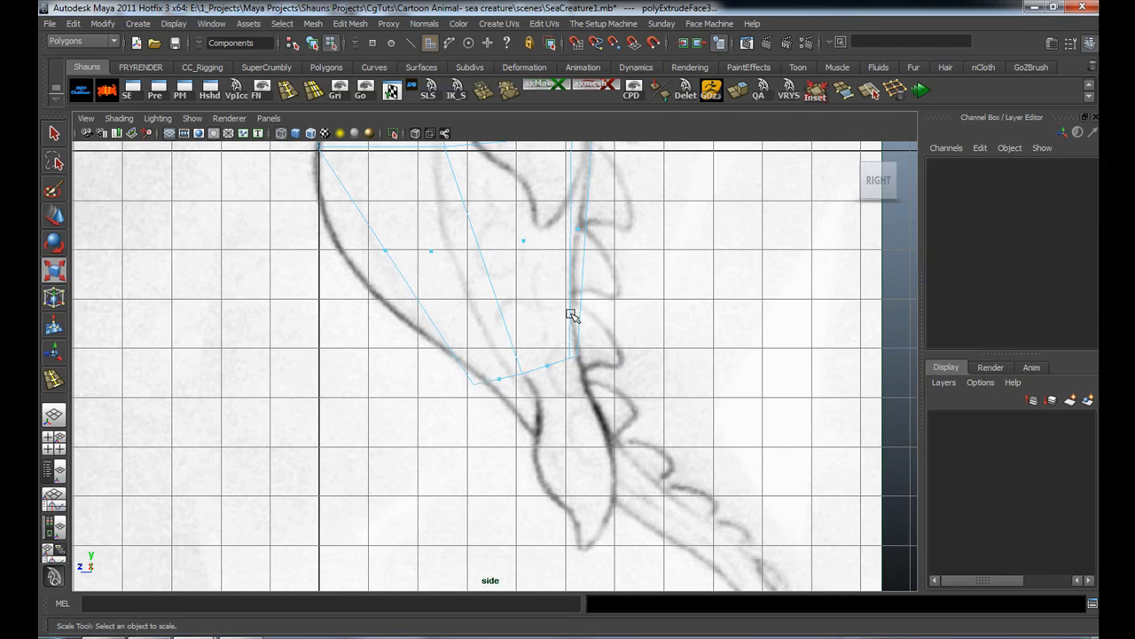
Insert an edge loop around the middle of the lower belly section
right_click_drag(573, 317, 431, 260, "alt")
middle_click_drag(431, 260, 442, 347, "alt")
key("y")
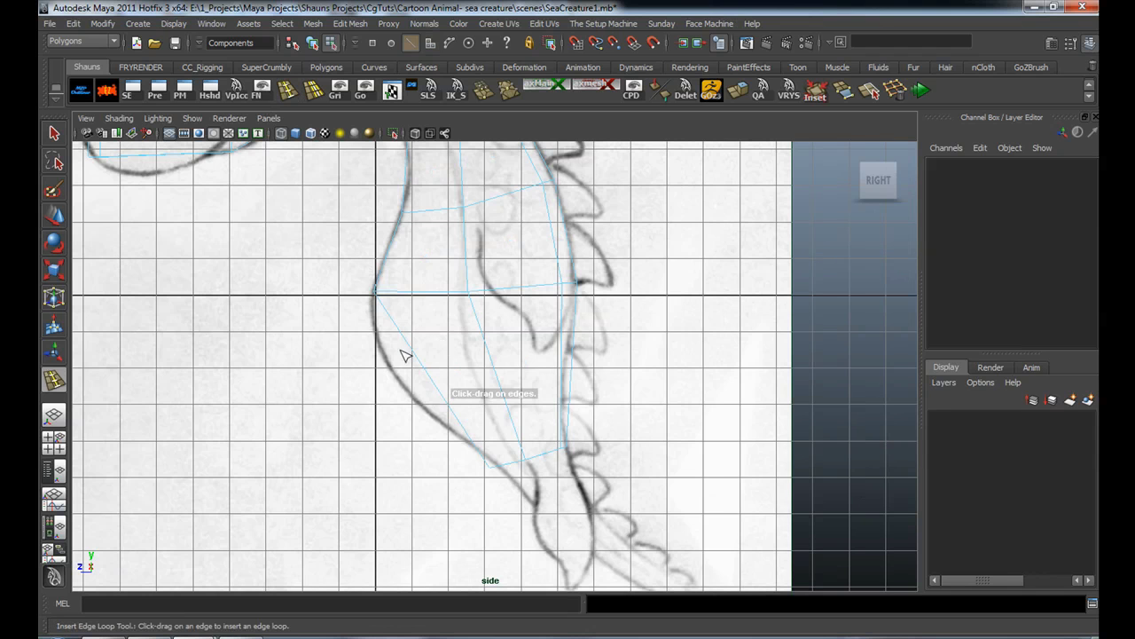
left_click_drag(401, 330, 406, 341)
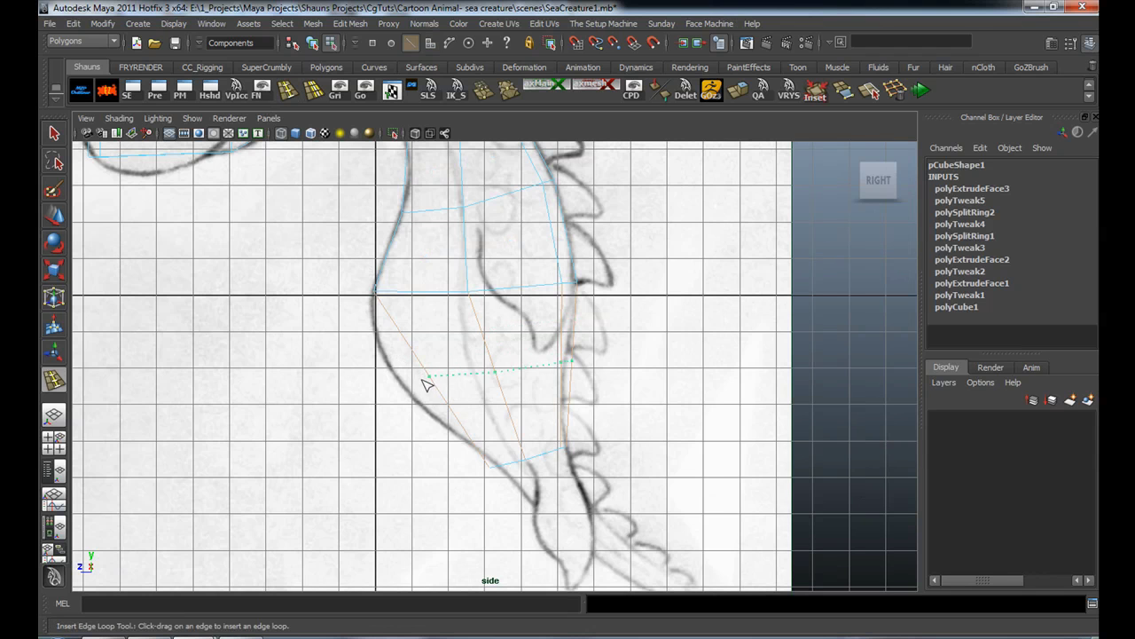
left_click_drag(427, 384, 427, 384)
key("w")
Move the new loop's front, middle and back vertices to round the belly along the sketched outline
right_click_drag(412, 349, 303, 329)
scroll(399, 368, "up", 2)
middle_click_drag(399, 368, 437, 305, "alt")
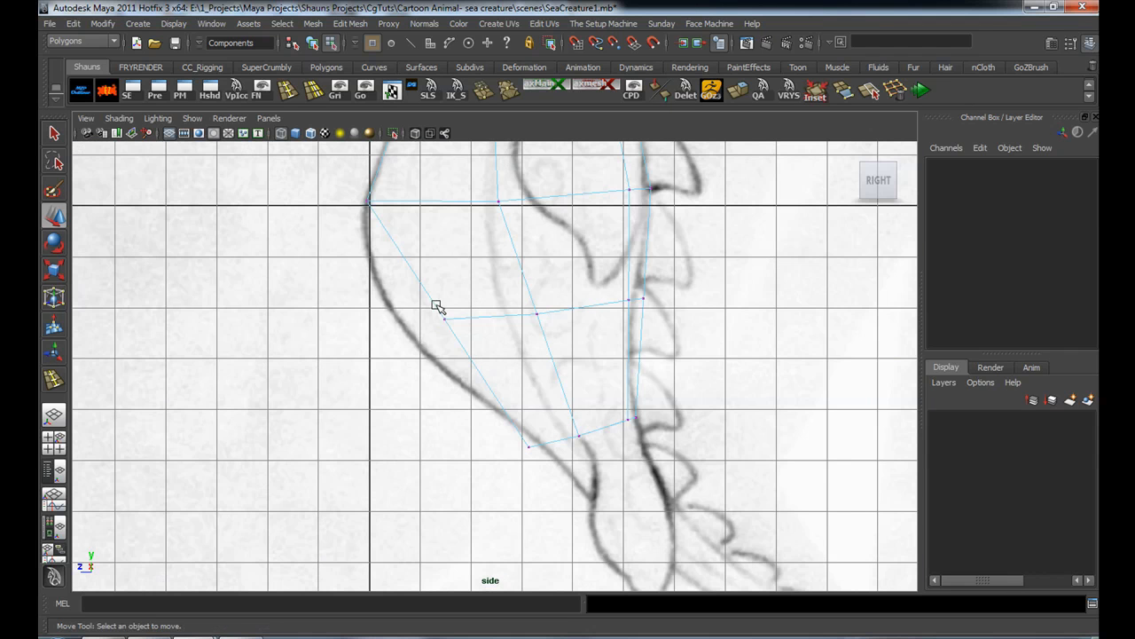
left_click(444, 318)
left_click_drag(444, 318, 398, 329)
left_click(536, 314)
left_click_drag(541, 312, 520, 318)
left_click(633, 300)
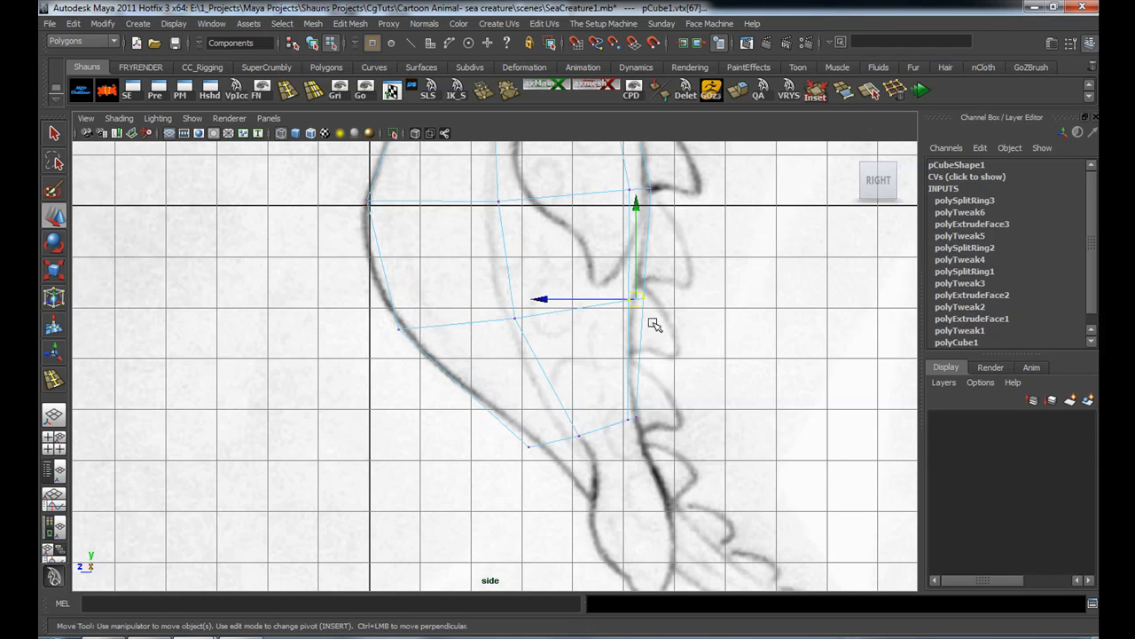
left_click_drag(632, 297, 626, 296)
left_click(576, 316)
Check the neck and torso mesh against the side sketch from the head down to the tail base
scroll(577, 328, "down", 3)
middle_click_drag(562, 424, 596, 579, "alt")
scroll(519, 358, "down", 2)
middle_click_drag(506, 347, 538, 443, "alt")
mouse_move(476, 388)
middle_mouse_down("alt")
mouse_move(477, 401)
mouse_move(448, 323)
middle_mouse_up("alt")
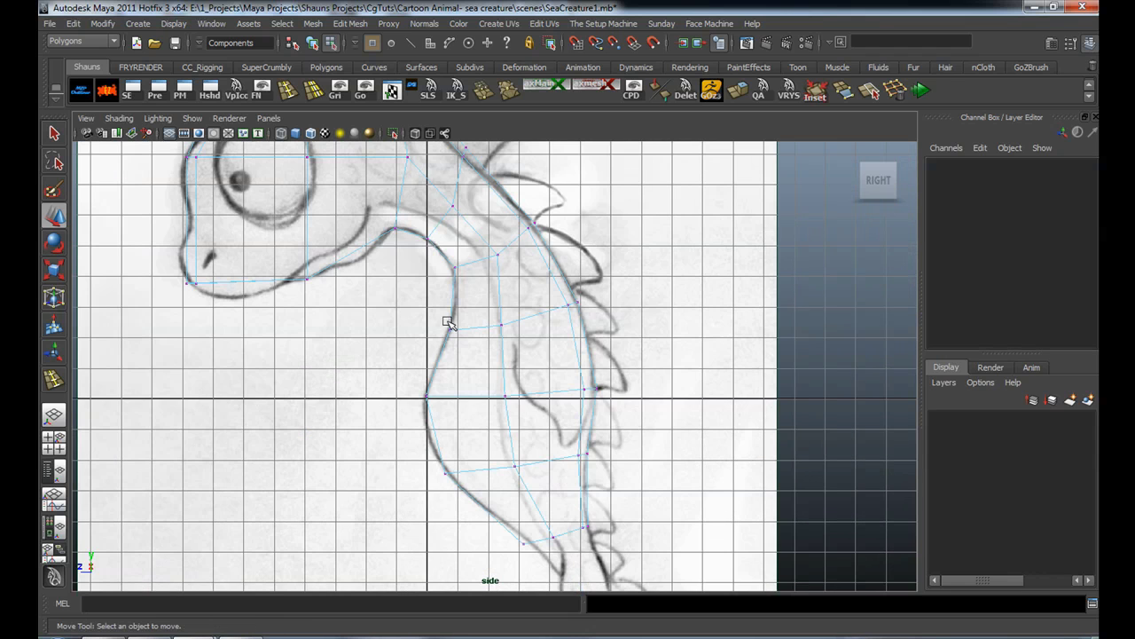
middle_click_drag(553, 416, 533, 334, "alt")
middle_click_drag(563, 476, 550, 449, "alt")
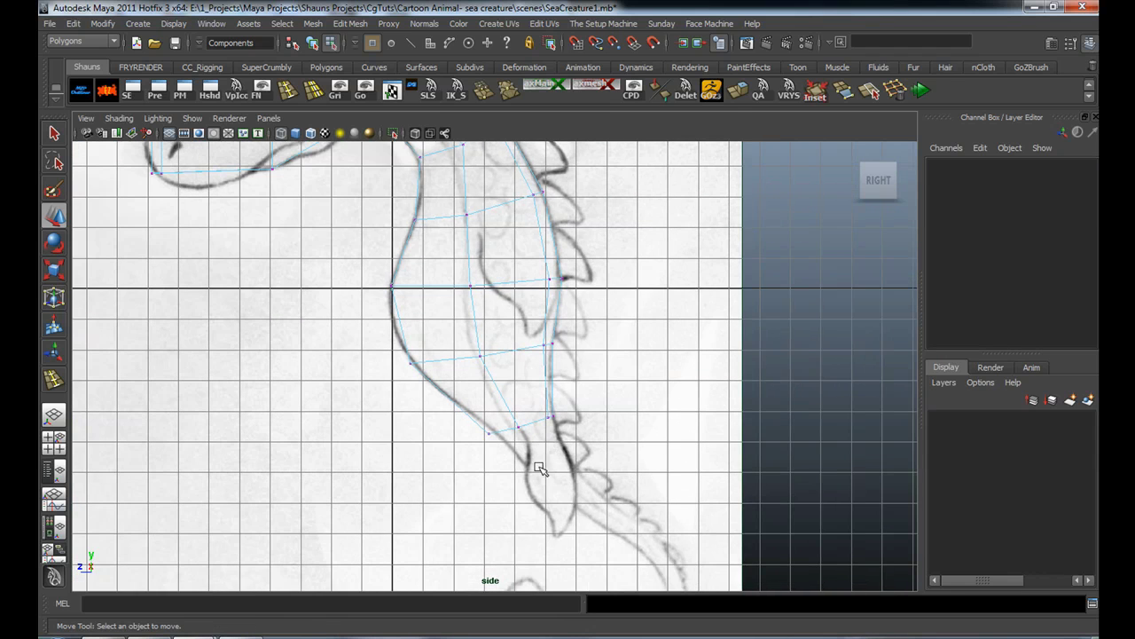
Extrude the bottom end faces of the lower belly and move them down to the tail base in the side sketch
middle_click_drag(518, 194, 545, 302, "alt")
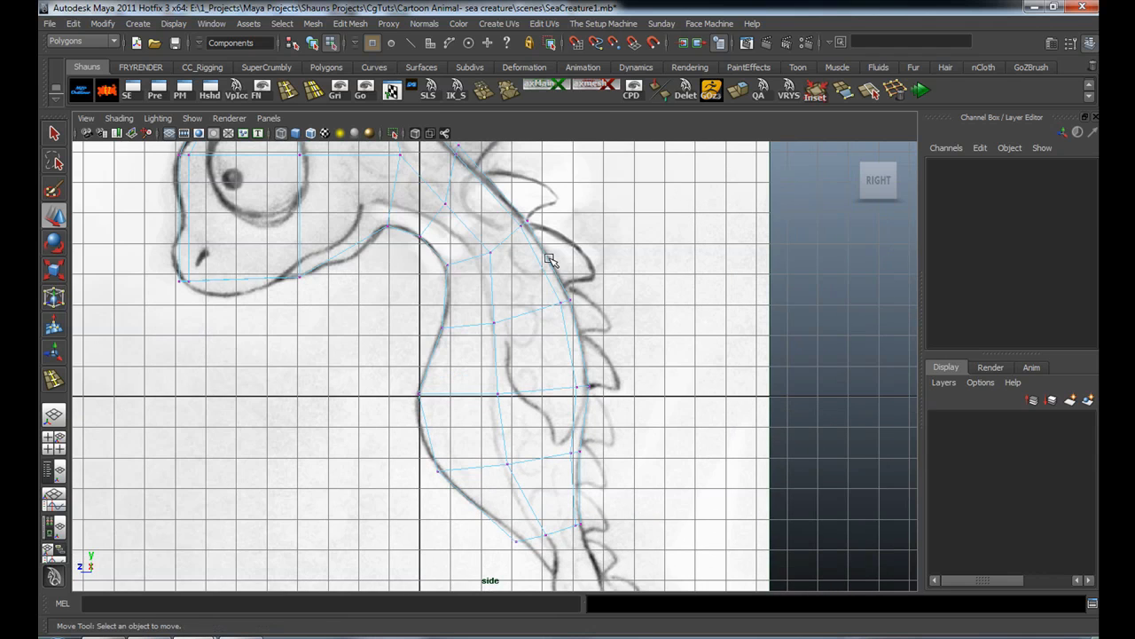
right_click_drag(547, 272, 538, 291, "alt")
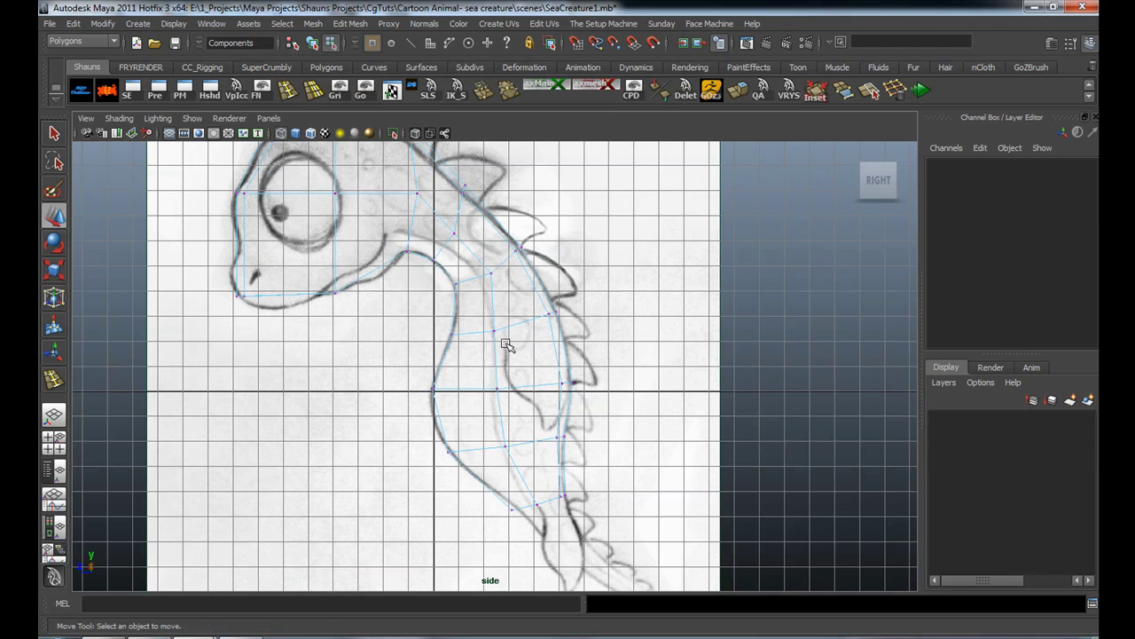
middle_click_drag(508, 344, 523, 334, "alt")
scroll(571, 408, "up", 6)
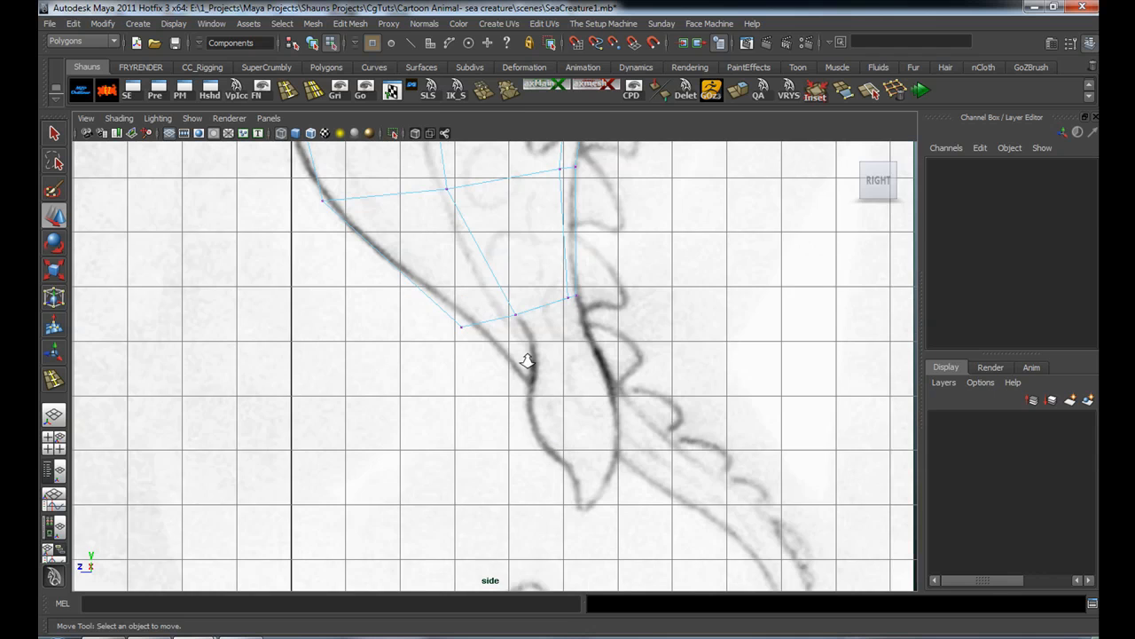
right_click(525, 306)
right_click_drag(525, 306, 526, 339)
left_click_drag(477, 301, 572, 319)
middle_click_drag(578, 322, 540, 293, "alt")
key("ctrl+e")
key("w")
left_click_drag(477, 241, 498, 355)
key("r")
key("w")
Select the rear pair of end faces at the tail base
left_click(646, 376)
scroll(510, 340, "up", 3)
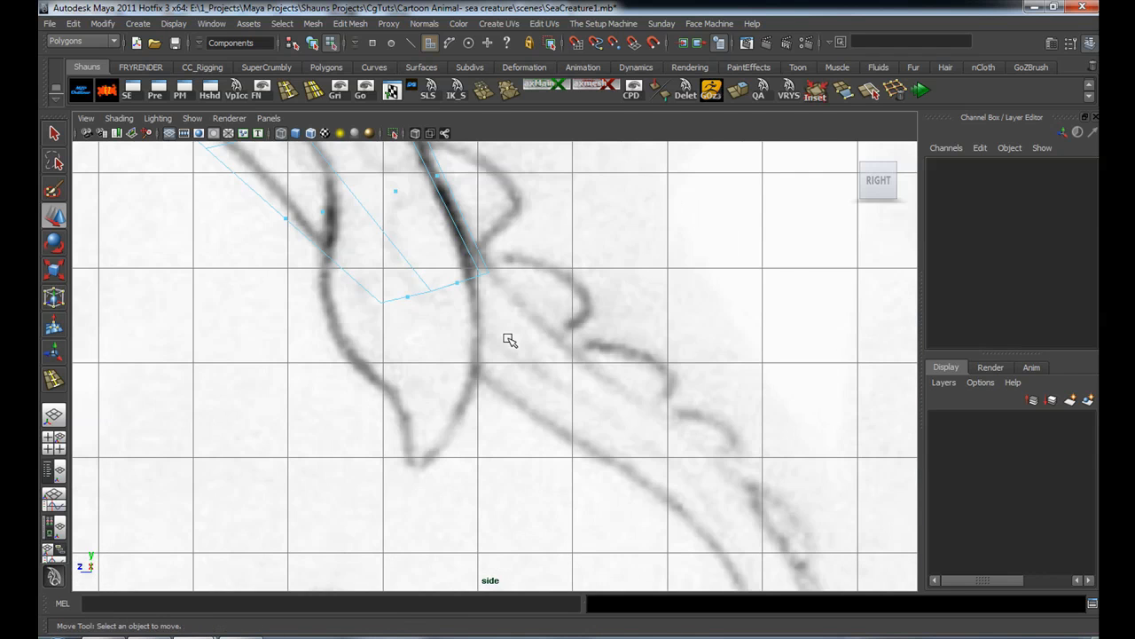
left_click_drag(444, 273, 467, 295)
scroll(533, 358, "down", 3)
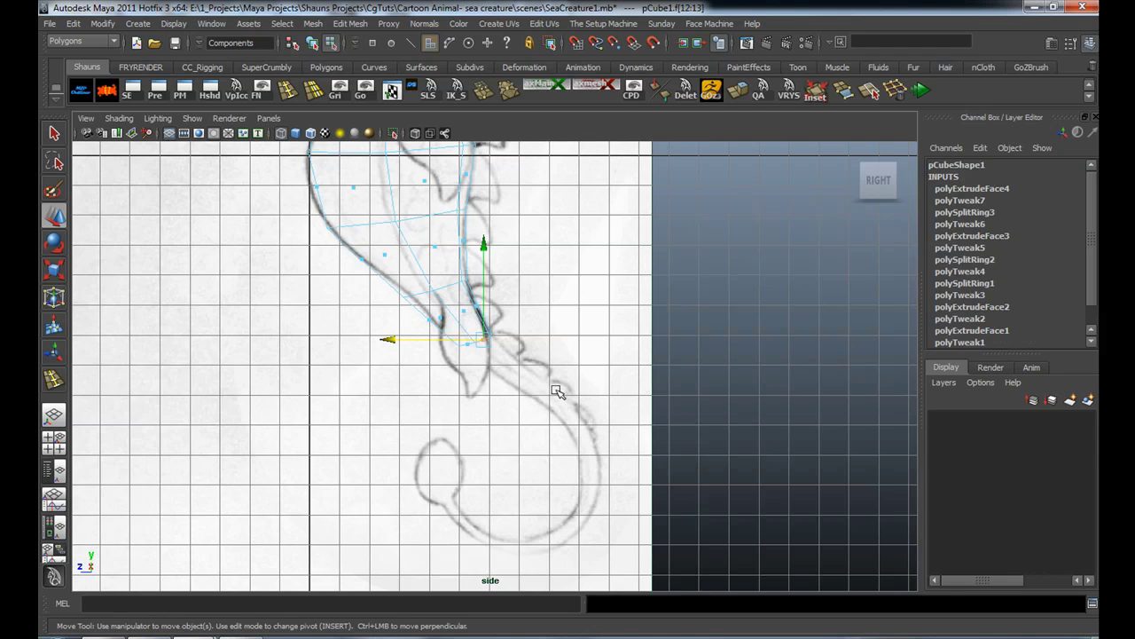
Draw an EP curve from the back of the tail base along the sketched tail, around its curl to the tip
left_click(138, 24)
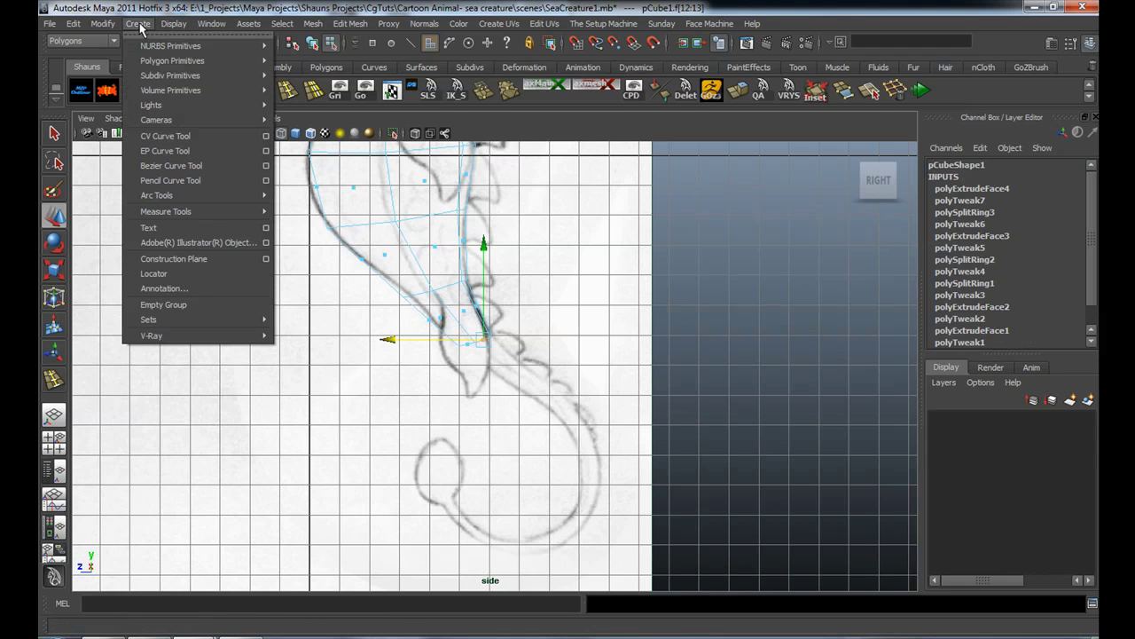
left_click(172, 150)
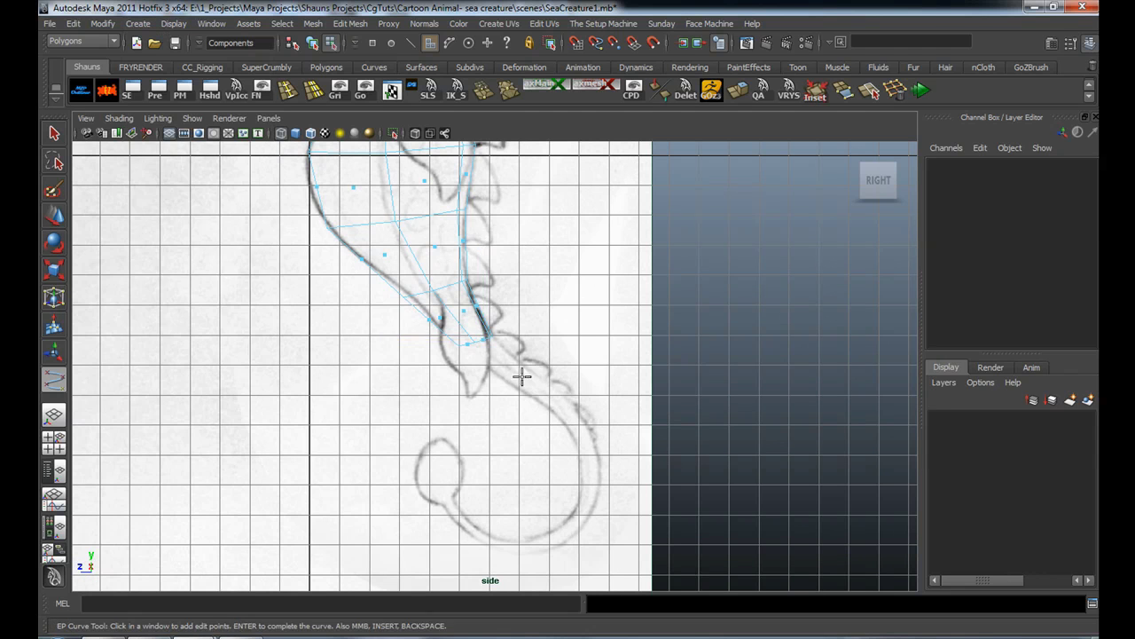
scroll(520, 375, "up", 2)
left_click(505, 218)
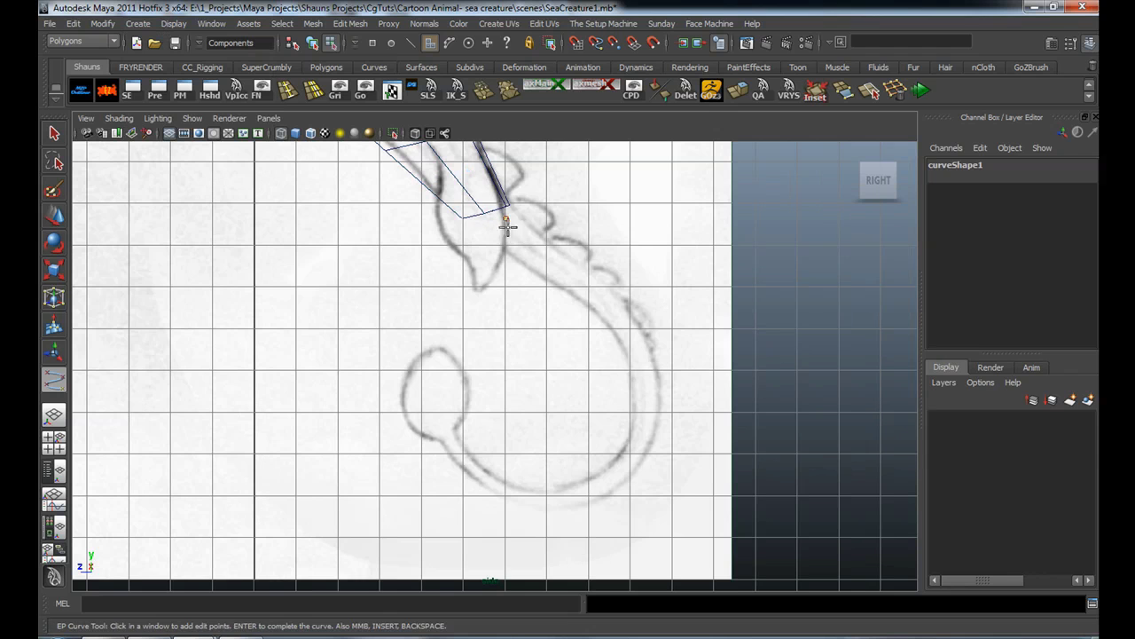
left_click(565, 270)
left_click(599, 292)
left_click_drag(607, 302, 630, 334)
left_click(644, 400)
left_click(638, 448)
left_click(632, 454)
left_click(604, 485)
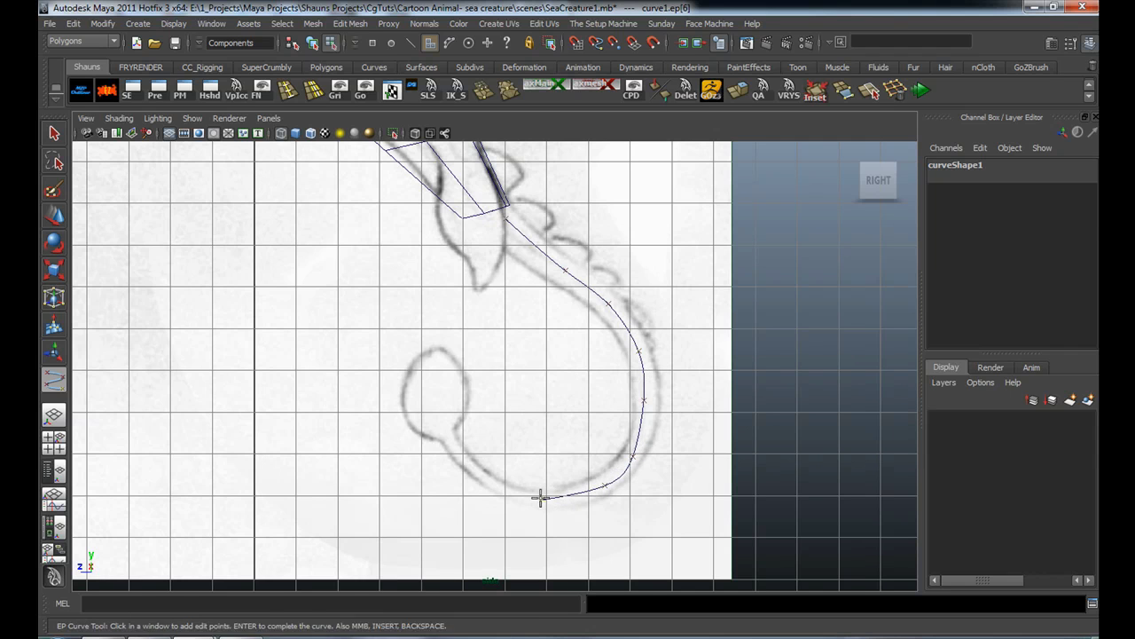
left_click(462, 459)
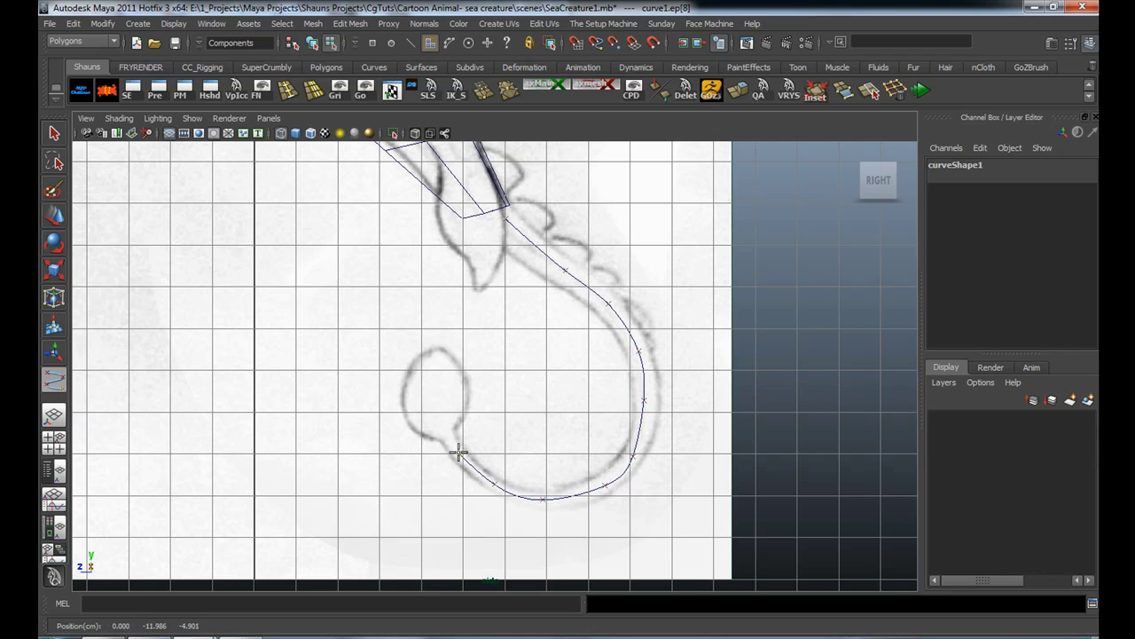
left_click(435, 347)
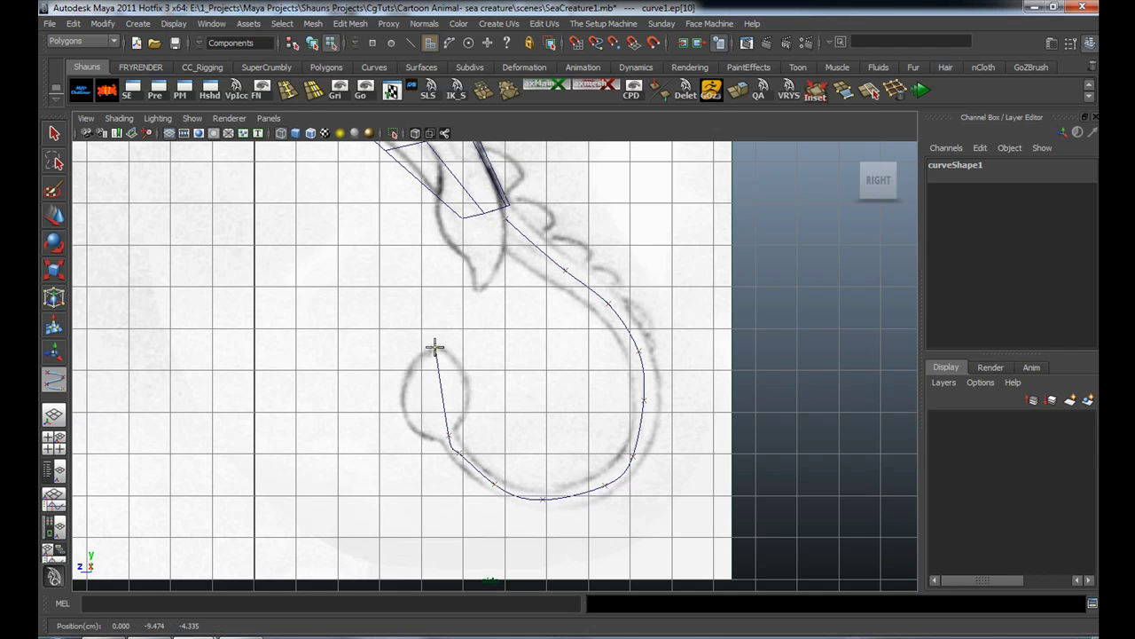
left_click(434, 349)
key("w")
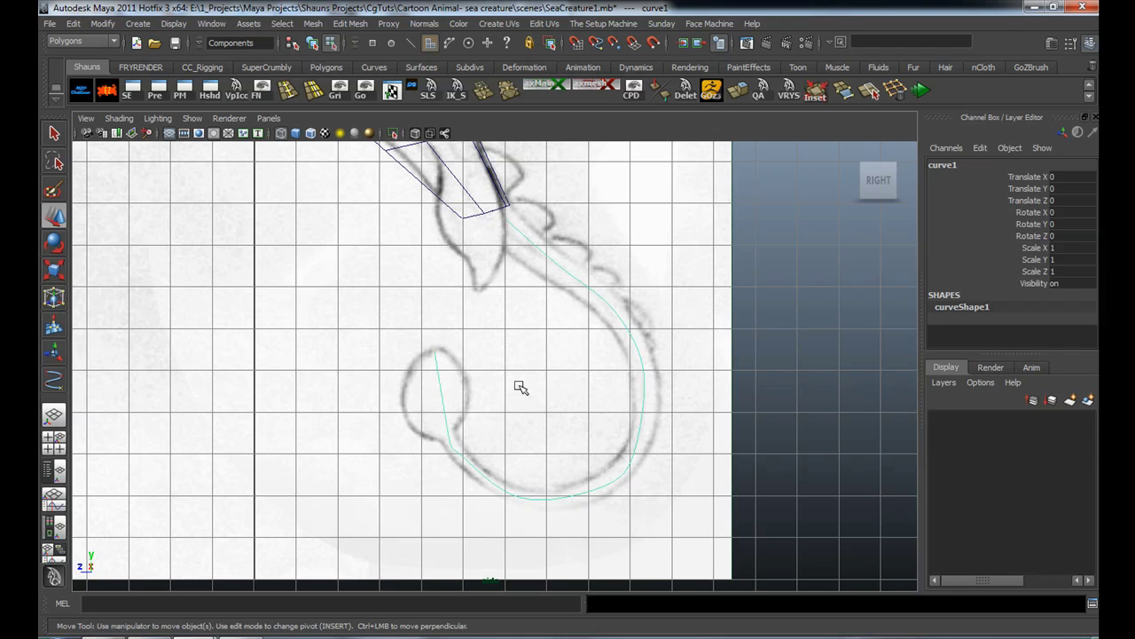
Center the tail curve's pivot and shift the curve to Translate X -0.471 to line up with the body's midline
key("space")
key("space")
left_click_drag(609, 370, 330, 214, "alt")
left_click(106, 93)
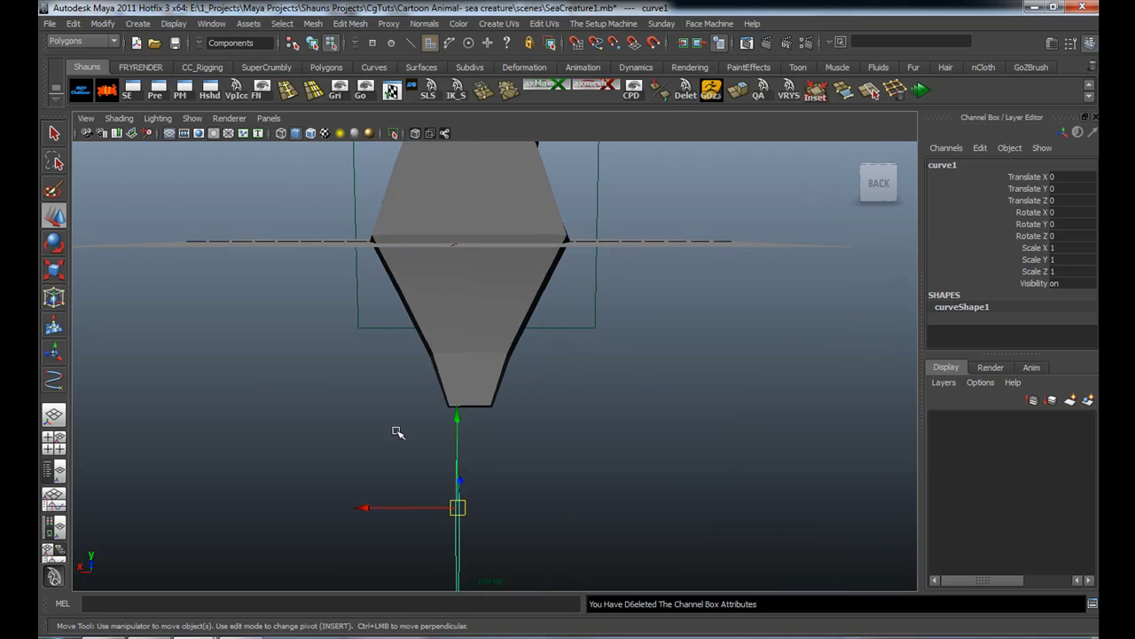
left_click(350, 464)
Extrude the two rear end faces of the tail base along the tail curve
left_click_drag(350, 464, 495, 433, "alt")
middle_click_drag(497, 433, 425, 454, "alt")
right_click_drag(425, 454, 479, 385, "alt")
left_click(482, 375)
left_click_drag(495, 424, 463, 395, "alt")
left_click(474, 360)
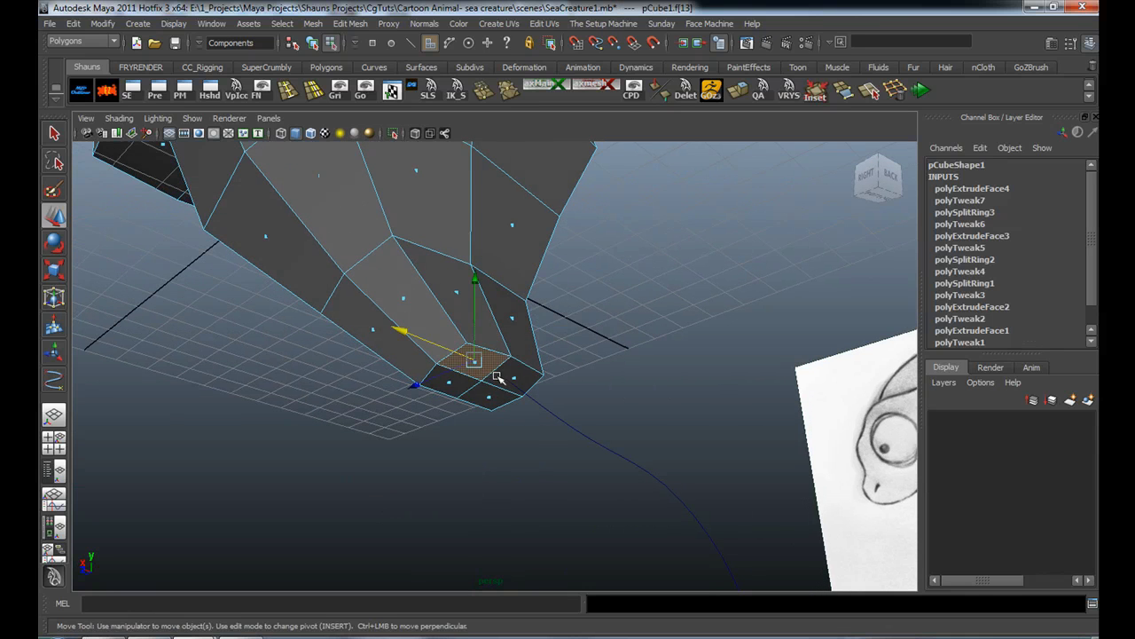
left_click(514, 378, "shift")
left_click_drag(538, 424, 544, 357, "alt")
right_click_drag(415, 188, 476, 170)
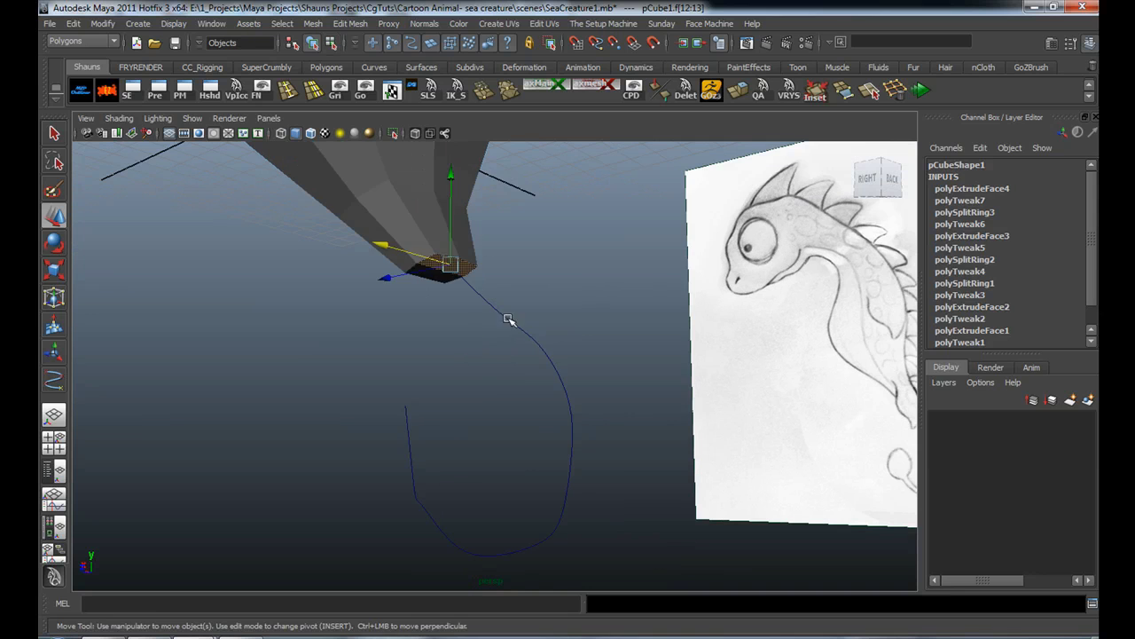
left_click(515, 332)
left_click_drag(570, 353, 558, 387, "alt")
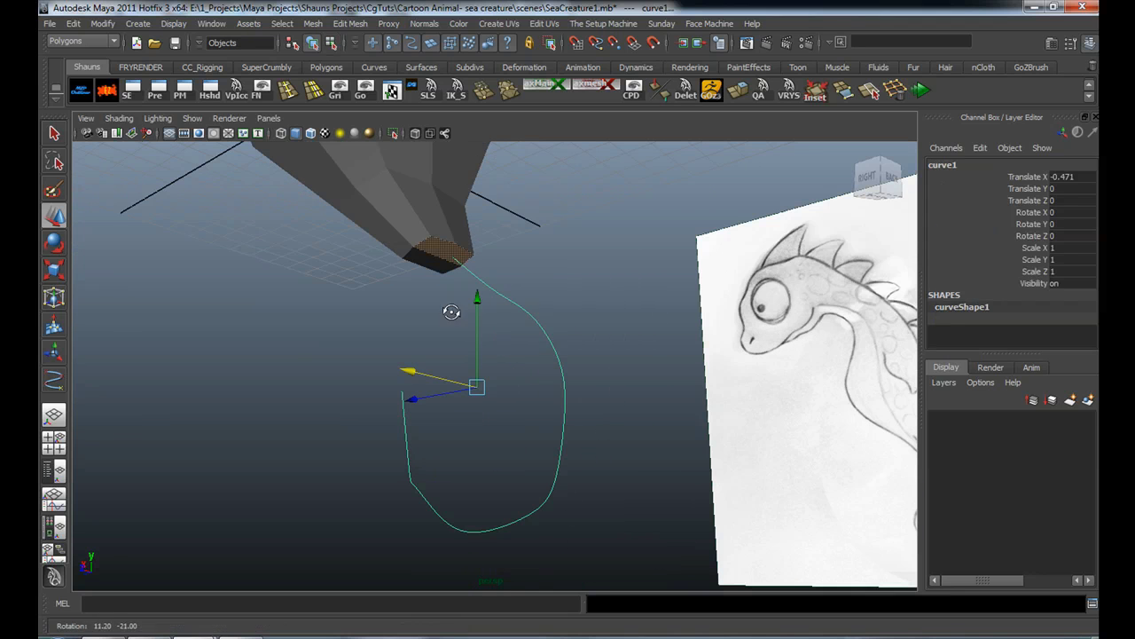
left_click(739, 93)
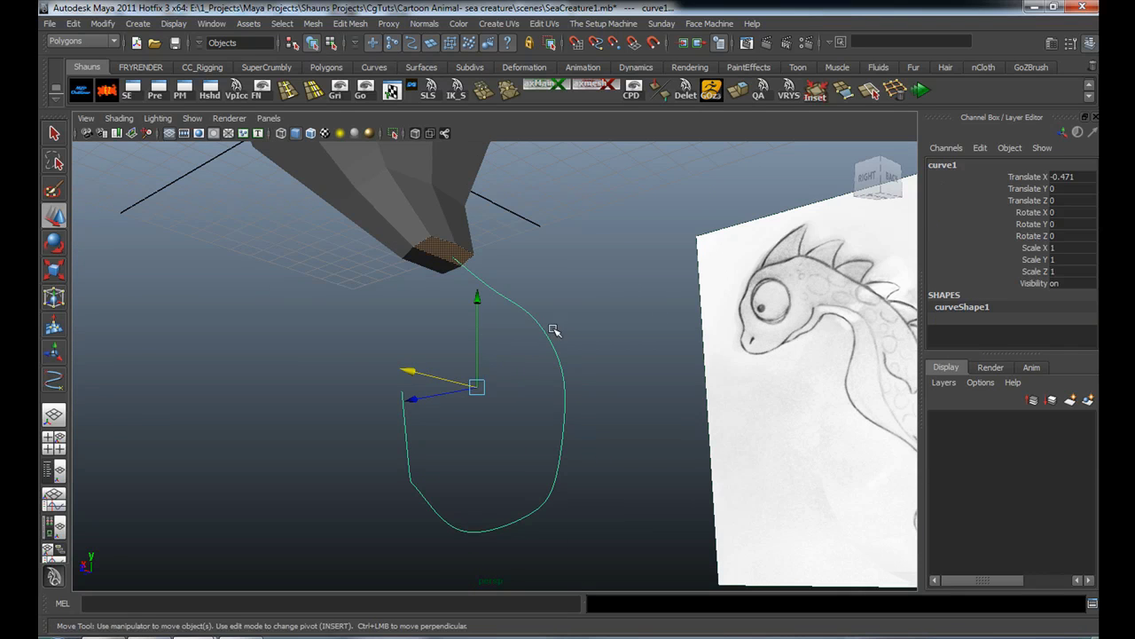
left_click_drag(553, 360, 494, 302, "alt")
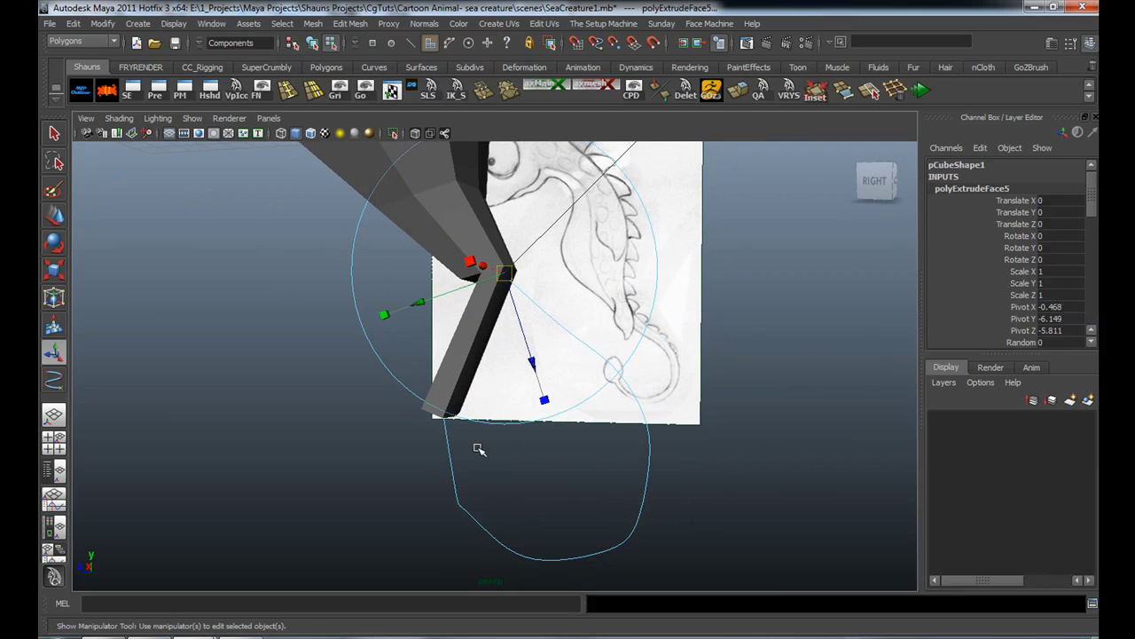
Raise the extrusion's divisions until the tail bends along the curve, and preview it smoothed
scroll(1040, 284, "down", 8)
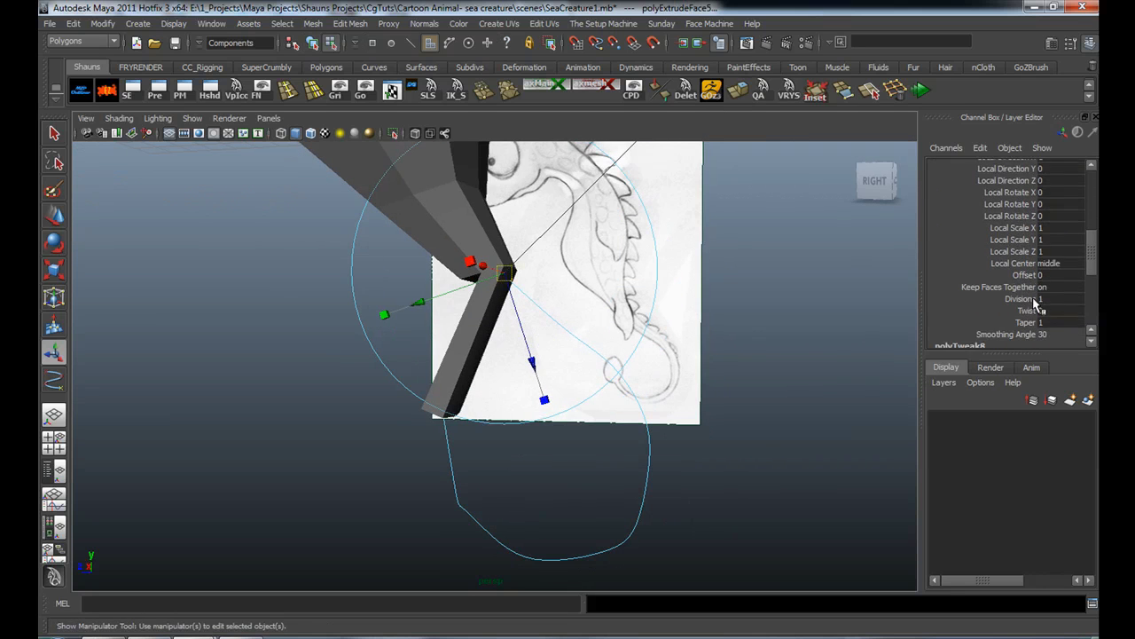
left_click(1026, 266)
middle_click_drag(704, 375, 782, 406)
key("3")
left_click_drag(782, 430, 640, 437, "alt")
left_click(637, 438)
Select the vertices of the extruded tail, scale them along the X axis and preview the smoothed result
right_click_drag(354, 385, 312, 390)
left_click_drag(320, 398, 621, 558, "alt")
left_click_drag(552, 438, 623, 418, "alt")
key("r")
left_click_drag(601, 331, 604, 332)
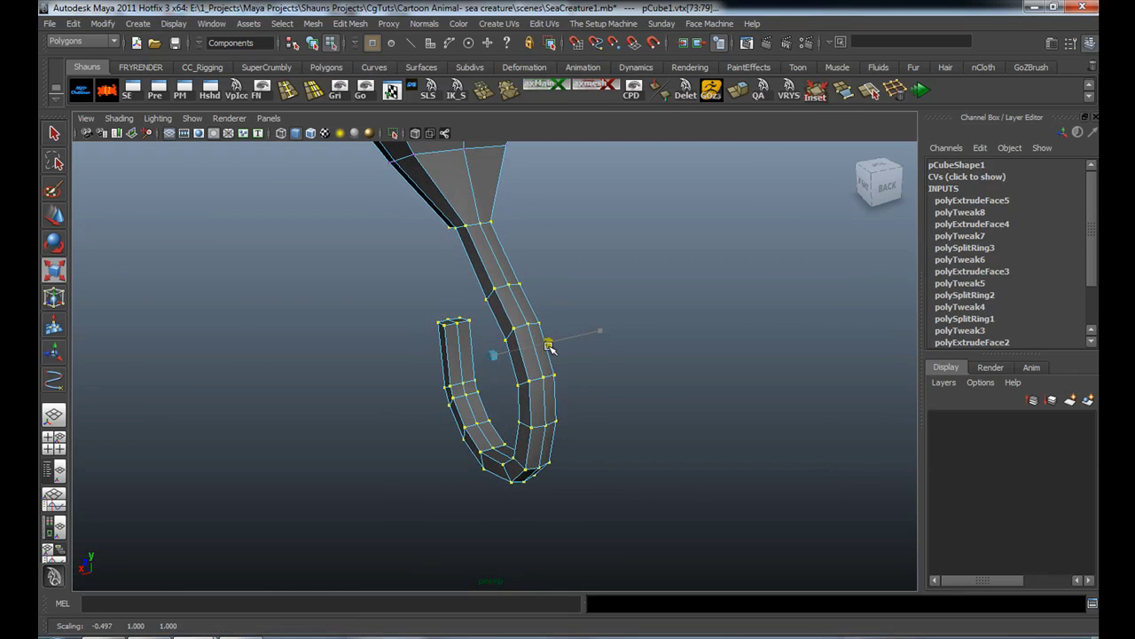
key("3")
left_click(629, 418)
Lasso the neck, body and tail vertices behind the head and rotate them toward a horizontal pose
left_click_drag(652, 419, 866, 418, "alt")
left_click_drag(734, 402, 532, 472, "alt")
left_click_drag(514, 420, 520, 398, "alt")
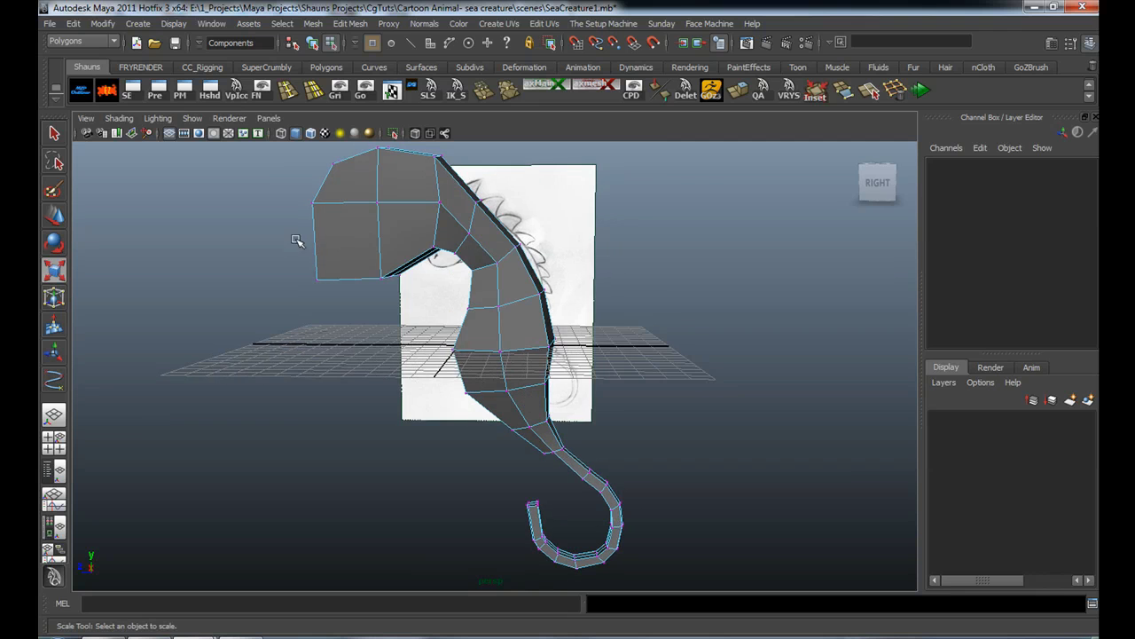
left_click_drag(379, 272, 451, 282, "alt")
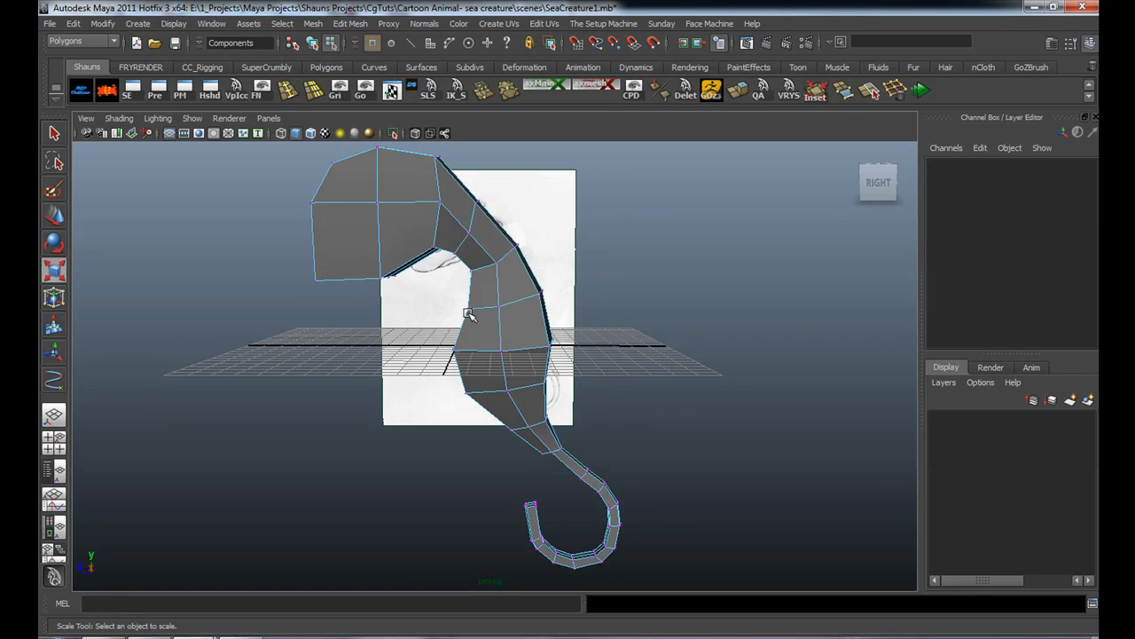
left_click(55, 163)
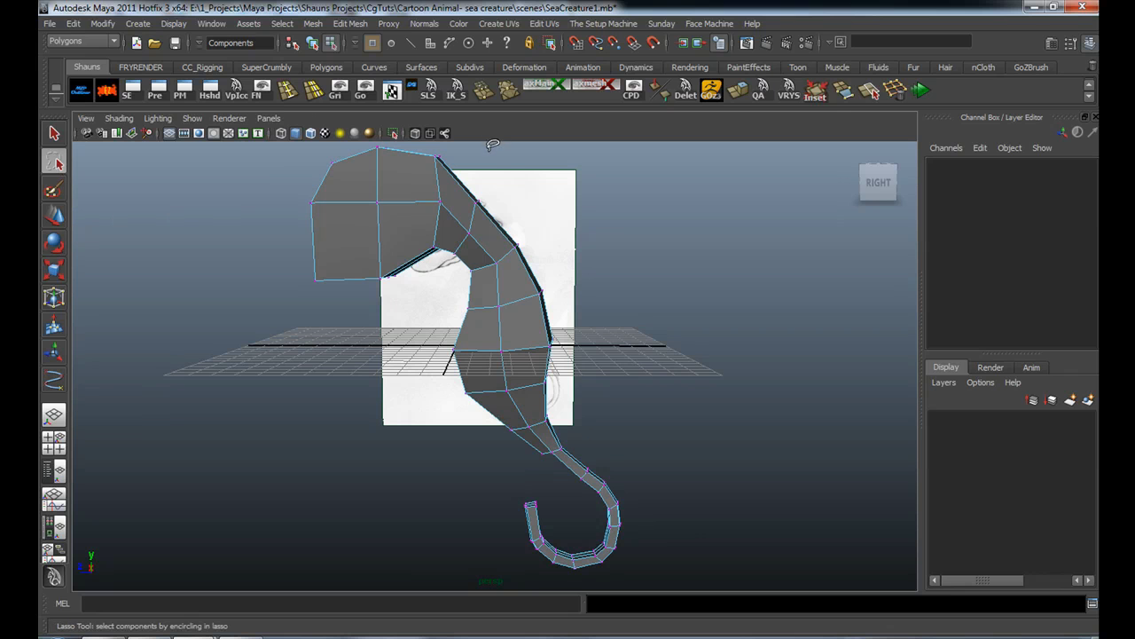
left_click_drag(450, 265, 715, 617)
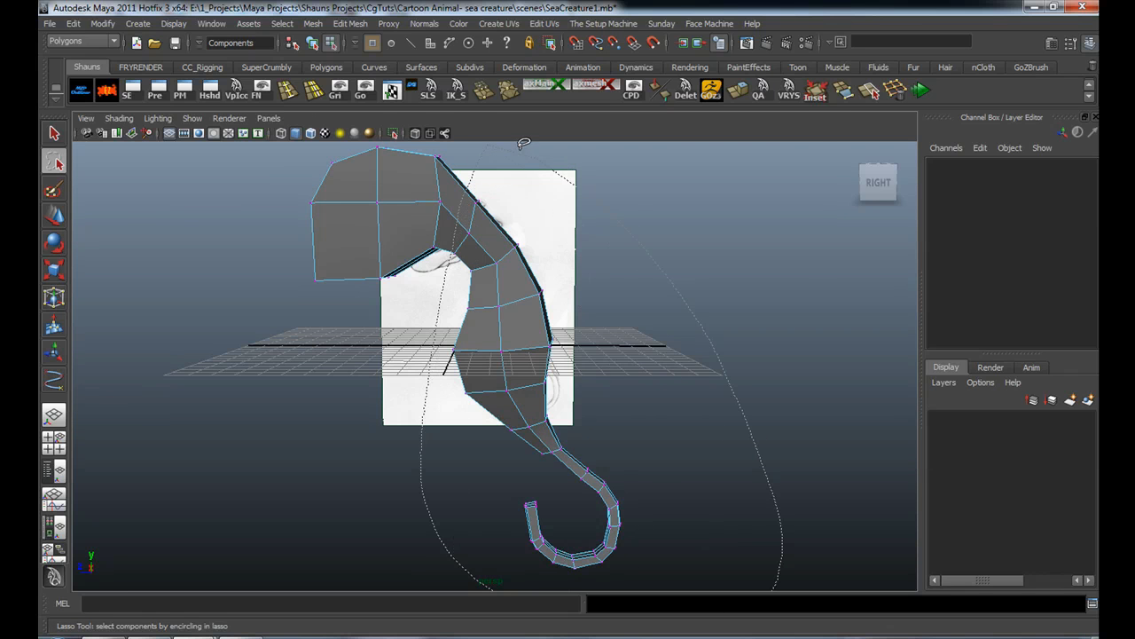
left_click_drag(559, 167, 560, 168)
key("e")
left_click_drag(600, 236, 564, 289, "alt")
left_click_drag(672, 326, 539, 323)
key("w")
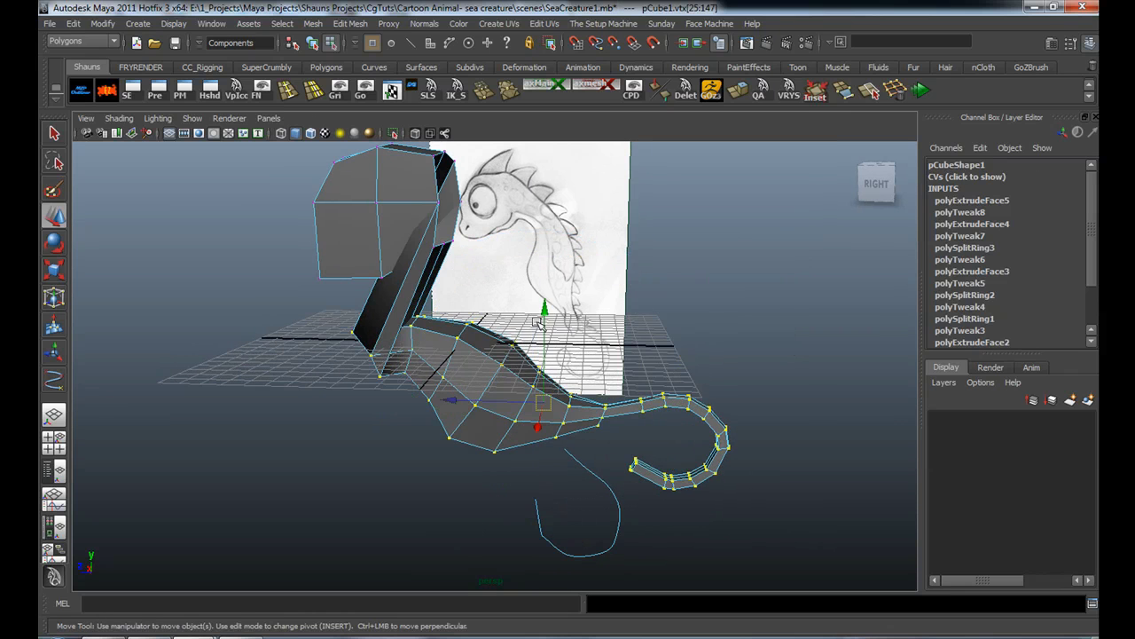
Move the rotated neck, body and tail vertices back and up so they extend straight behind the head
left_click_drag(471, 406, 608, 346)
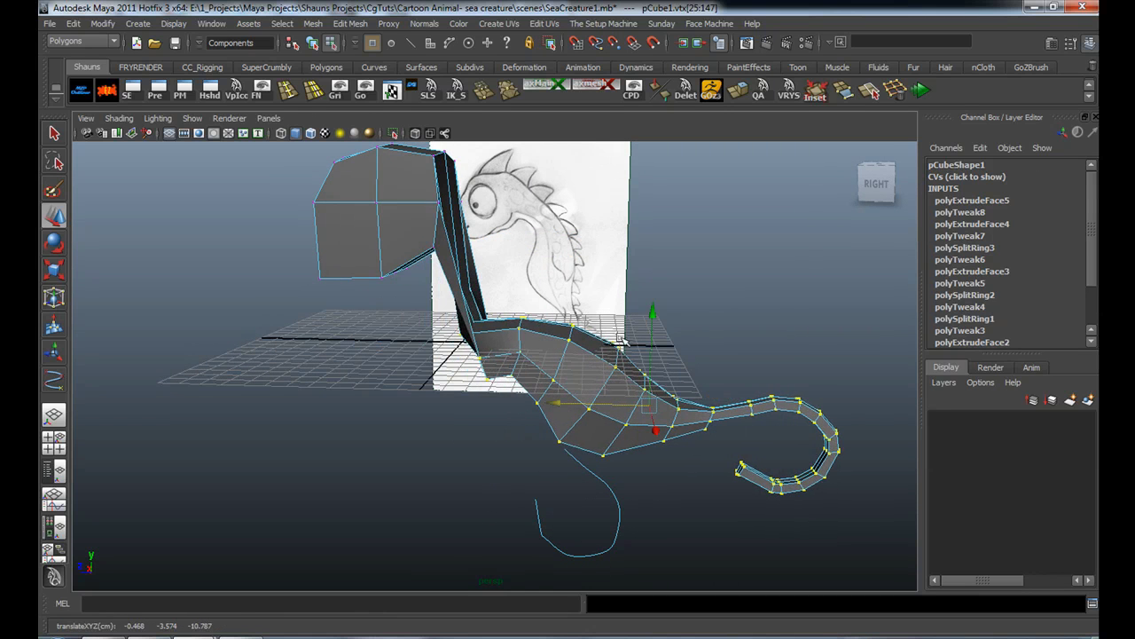
left_click_drag(652, 311, 541, 300)
key("e")
key("w")
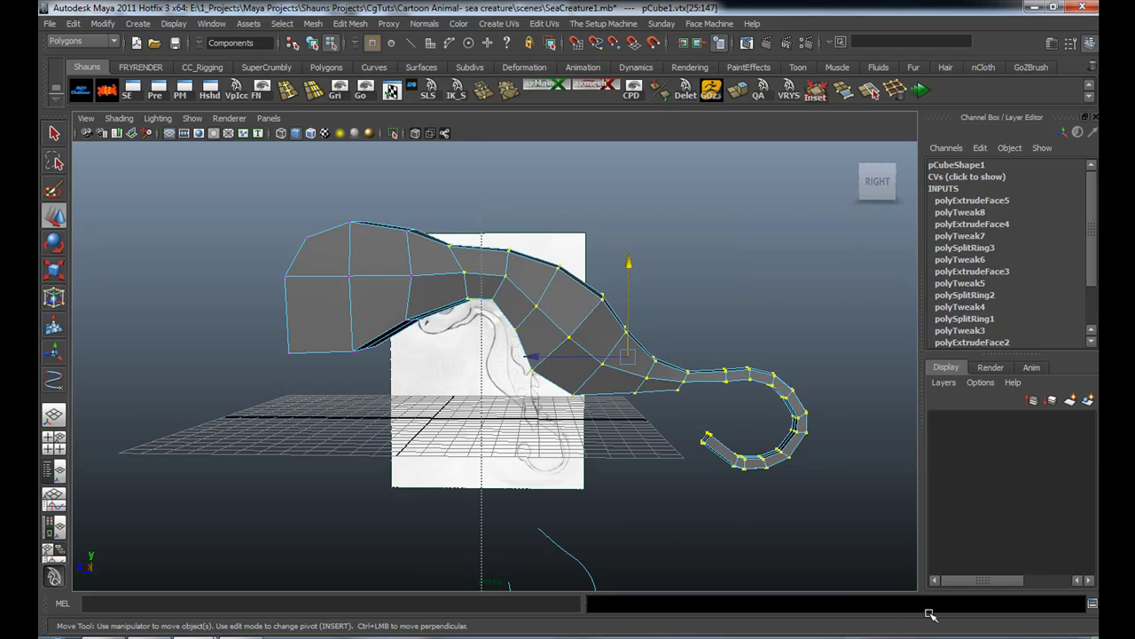
Try rotating the torso and tail vertices further, and undo that rotation
key("e")
left_click_drag(754, 342, 682, 325, "alt")
key("ctrl+z")
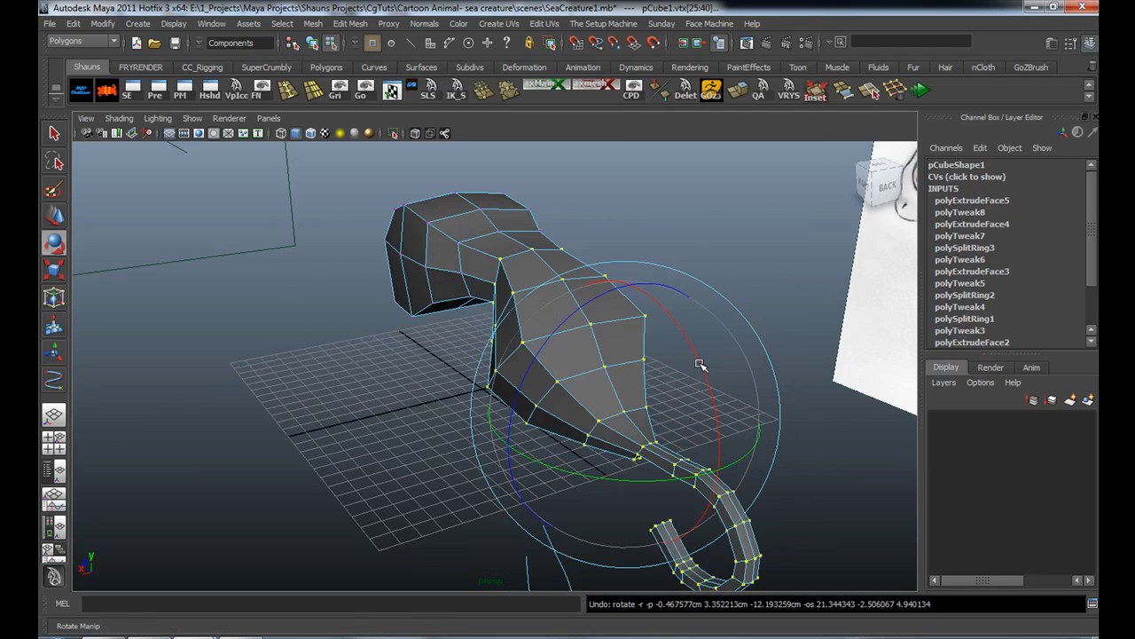
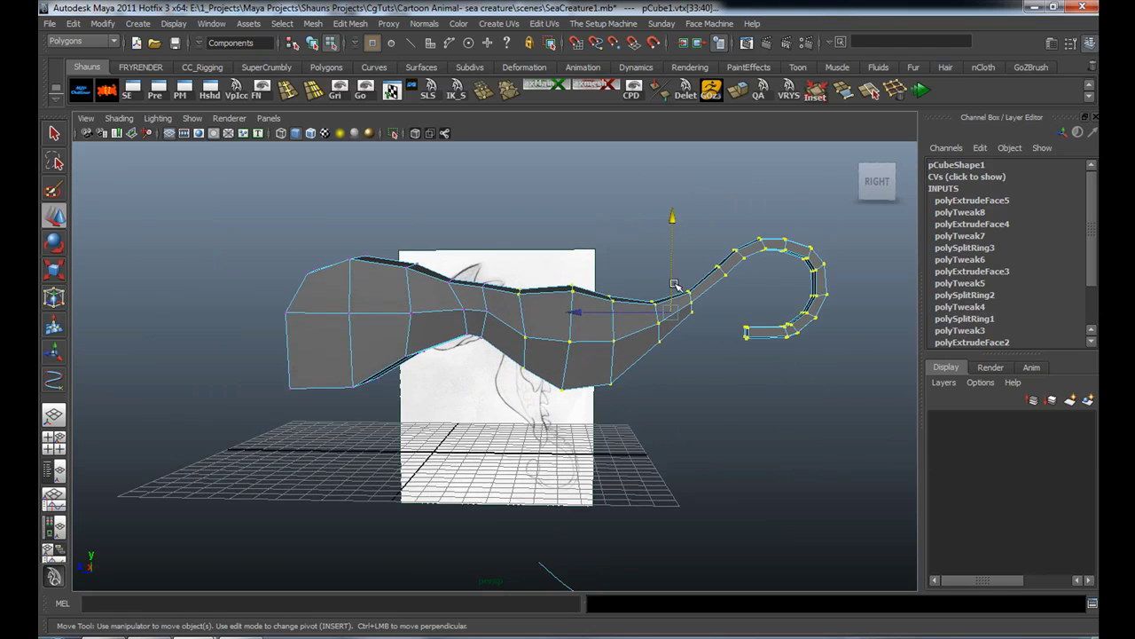
Select the vertices of the curled tail end and rotate and move them backward to start uncurling the tail
left_click(584, 345)
middle_click_drag(584, 346, 519, 359, "alt")
left_click_drag(520, 359, 520, 298, "alt")
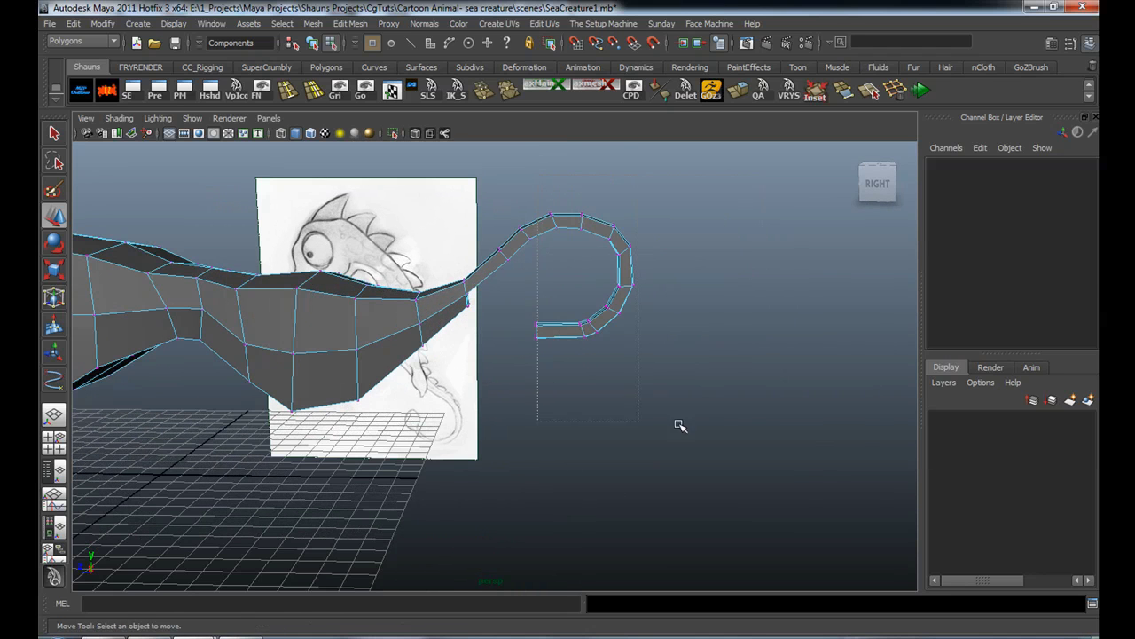
left_click_drag(587, 415, 586, 413)
left_click_drag(542, 381, 534, 295, "alt")
key("e")
left_click_drag(616, 355, 528, 318, "alt")
key("w")
Lower and rotate the vertex rings between the tail base and the curl to straighten the front of the tail
mouse_move(424, 336)
left_mouse_down()
mouse_move(497, 329)
mouse_move(426, 325)
mouse_move(468, 331)
mouse_move(455, 228)
left_mouse_up()
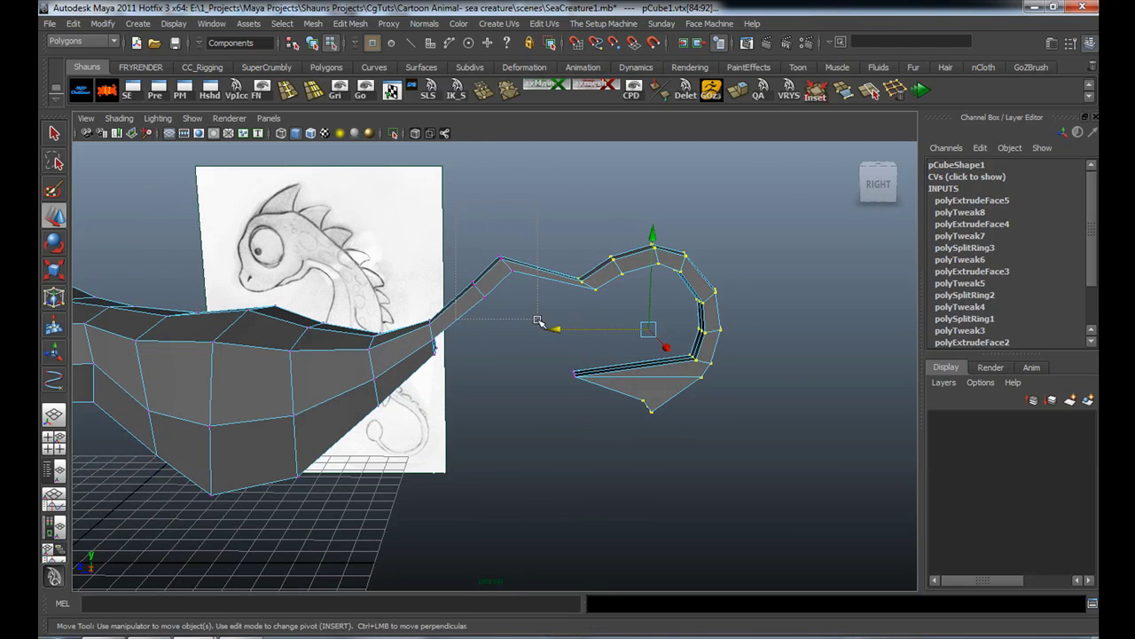
left_click_drag(494, 193, 494, 239)
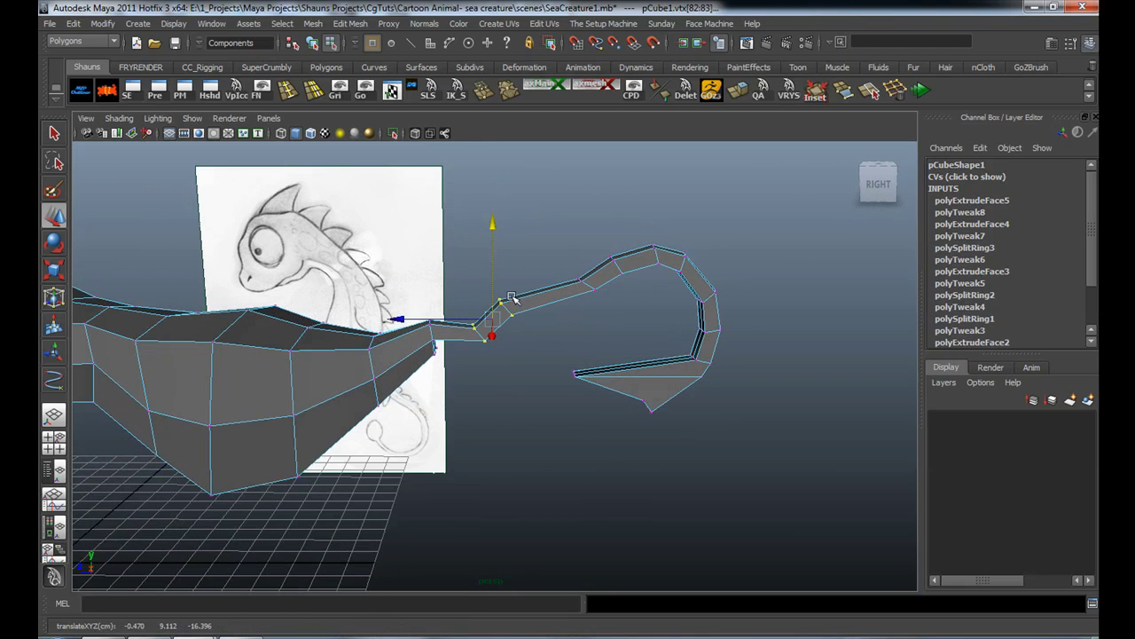
key("e")
mouse_move(593, 253)
left_mouse_down("alt")
mouse_move(575, 256)
mouse_move(603, 266)
mouse_move(615, 298)
mouse_move(619, 388)
mouse_move(653, 378)
mouse_move(623, 386)
left_mouse_up("alt")
left_click(612, 459)
left_click_drag(612, 459, 592, 407, "alt")
Reposition the stray vertices at the tail tip to even out its end, and check the shape in smooth preview
key("w")
mouse_move(479, 372)
left_mouse_down()
mouse_move(541, 376)
mouse_move(544, 405)
mouse_move(435, 373)
mouse_move(547, 380)
mouse_move(498, 365)
mouse_move(574, 401)
left_mouse_up()
left_click(530, 414)
left_click_drag(534, 280, 527, 255)
left_click(475, 374)
left_click_drag(523, 344, 574, 369)
left_click_drag(449, 354, 435, 353)
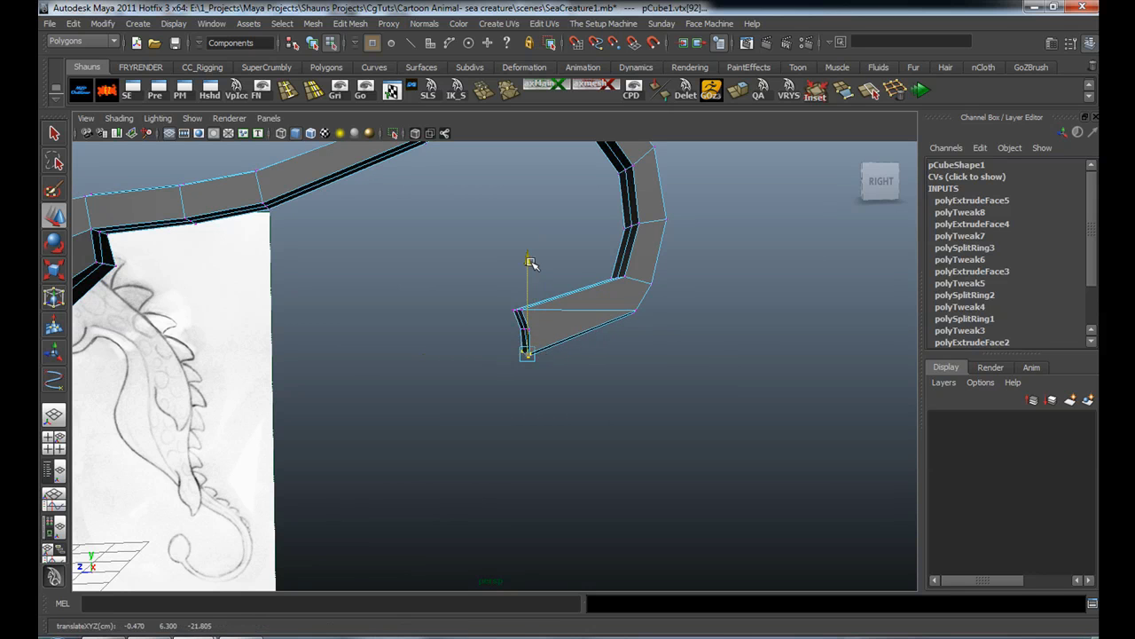
key("3")
left_click(398, 291)
left_click_drag(416, 331, 91, 338, "alt")
key("1")
Select the remaining curled tail vertices, rotate them outward and raise them in line with the straightened section
left_click_drag(400, 309, 301, 365, "alt")
left_click_drag(383, 475, 479, 373)
key("e")
left_click_drag(501, 231, 644, 345)
key("w")
left_click_drag(514, 335, 666, 310)
left_click_drag(701, 255, 707, 190)
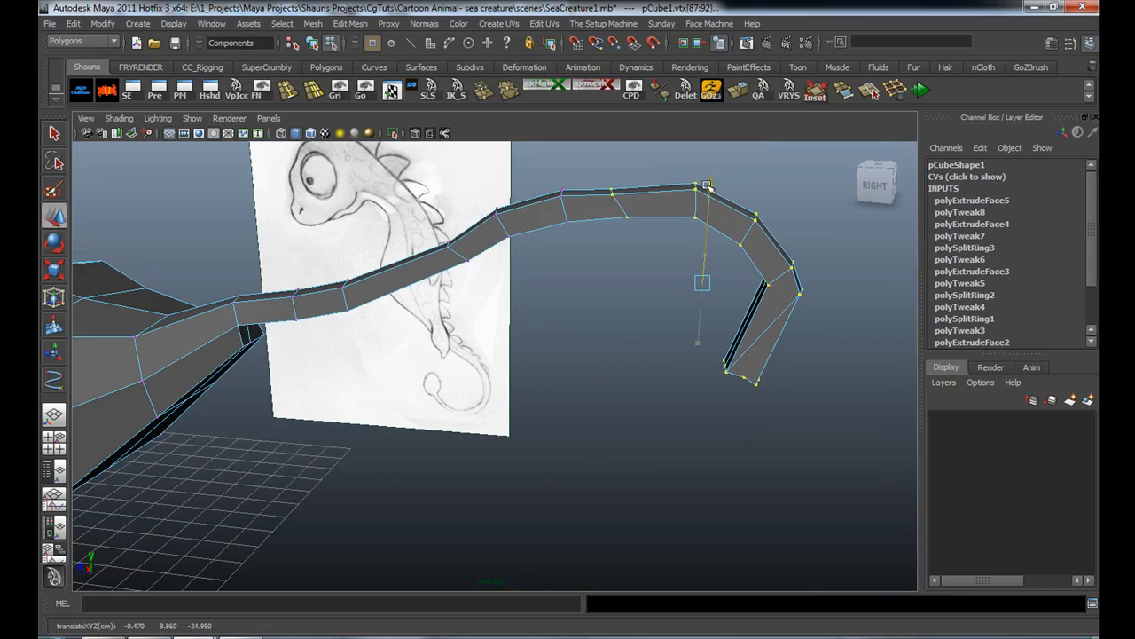
Rotate the last tail rings toward the tip outward and move them up to straighten the tail's end
left_click(571, 340)
left_click_drag(571, 340, 796, 520, "alt")
key("e")
left_click_drag(786, 393, 811, 376, "alt")
left_click_drag(778, 322, 654, 304)
middle_click_drag(654, 304, 550, 346, "alt")
key("w")
left_click_drag(572, 301, 538, 219)
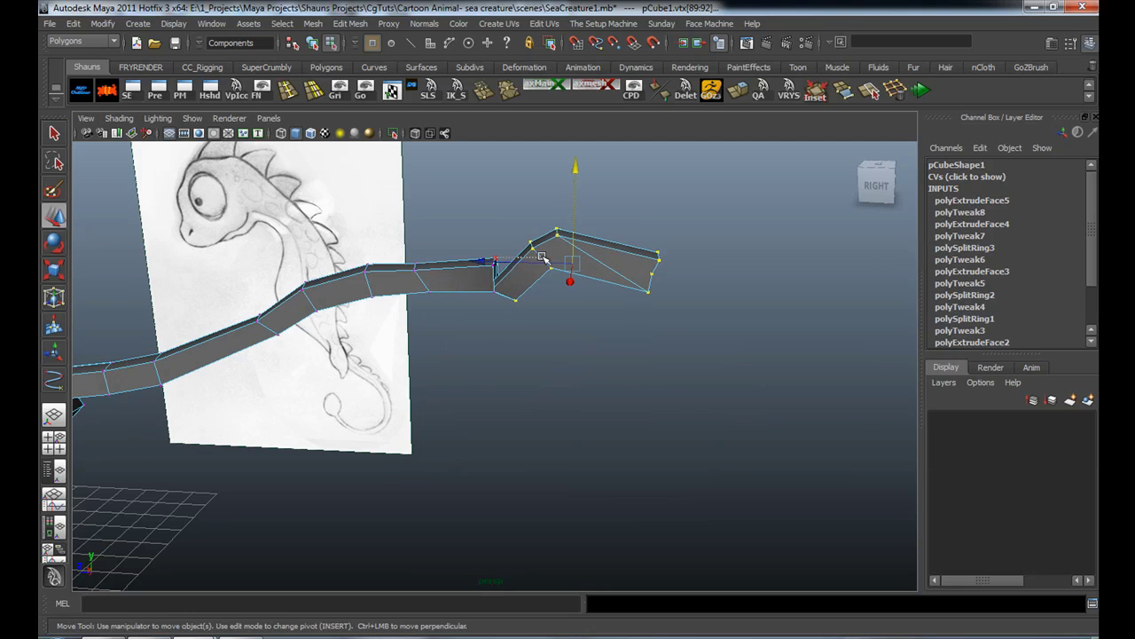
Slide the end section of the tail farther out and rotate it downward so it follows the straightened section
left_click_drag(493, 259, 522, 260)
key("e")
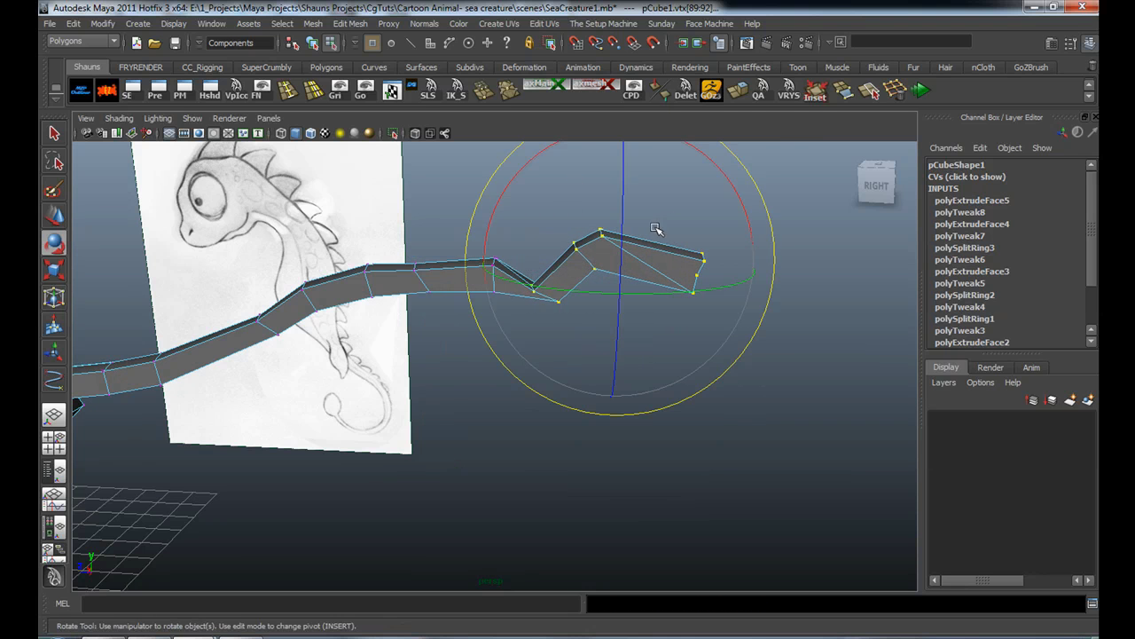
left_click_drag(728, 186, 751, 232)
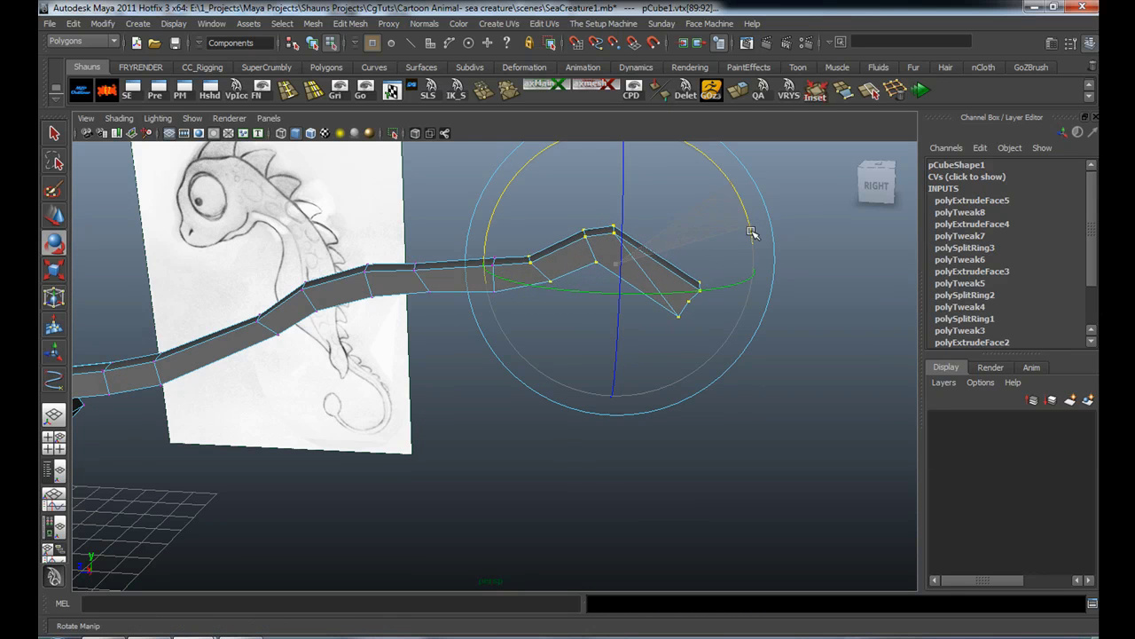
left_click(546, 432)
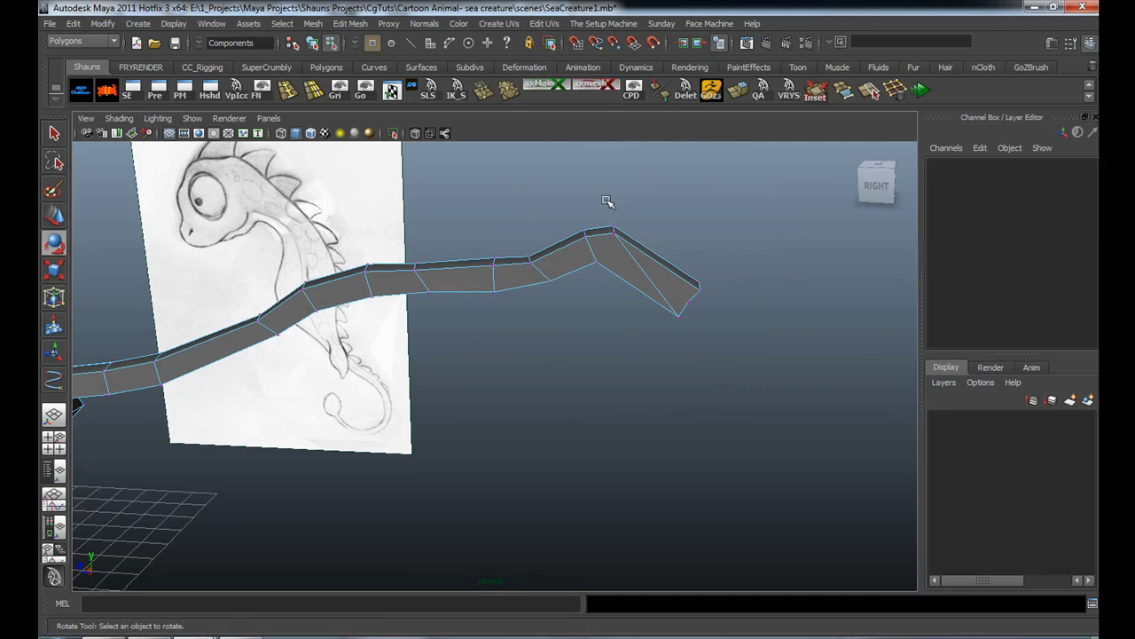
left_click(676, 316)
key("w")
left_click(589, 310)
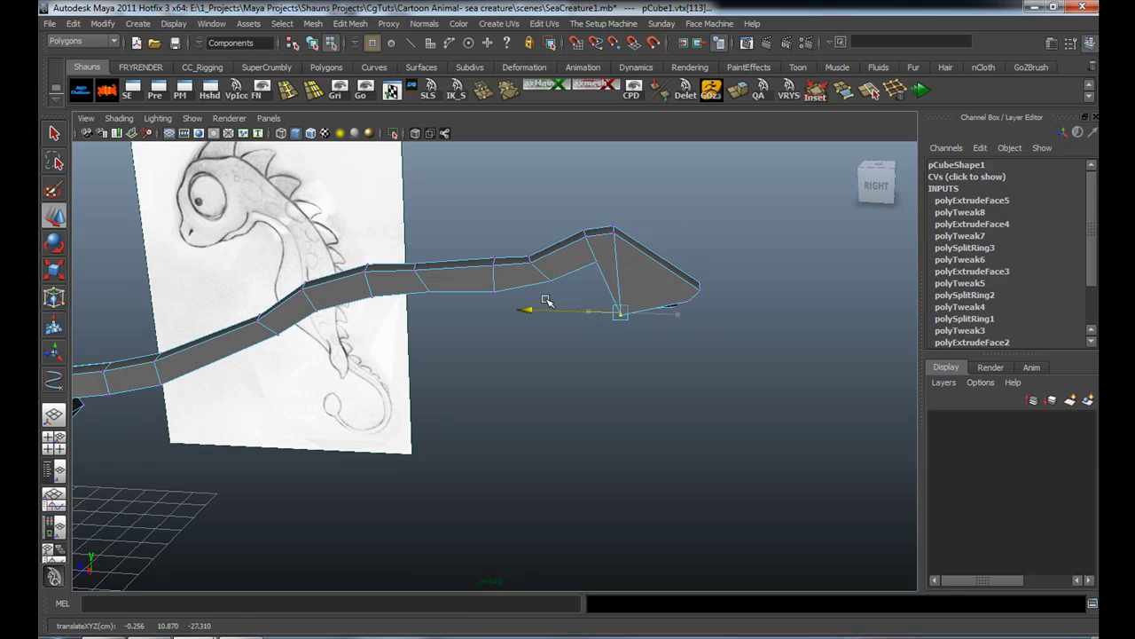
key("ctrl+z")
key("ctrl+z")
Raise the stray underside vertices at the tail tip to form an even ring with the vertices above them
left_click_drag(674, 356, 405, 374, "alt")
middle_click_drag(406, 375, 580, 420, "alt")
scroll(580, 420, "up", 5)
scroll(560, 424, "up", 4)
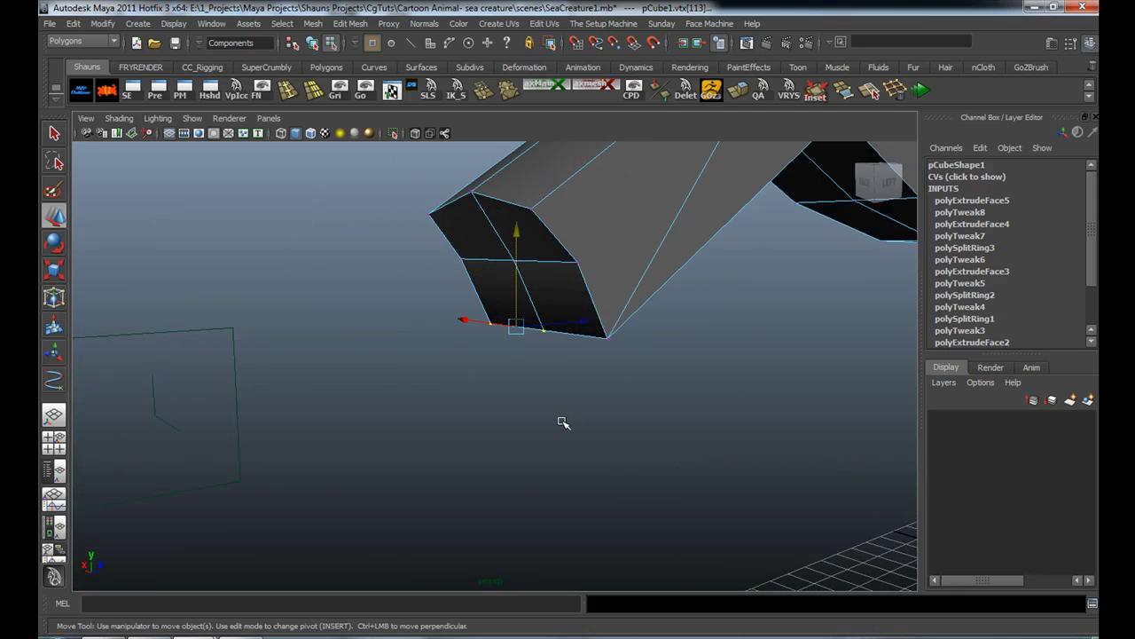
left_click_drag(618, 395, 618, 349, "alt")
left_click_drag(538, 286, 516, 181)
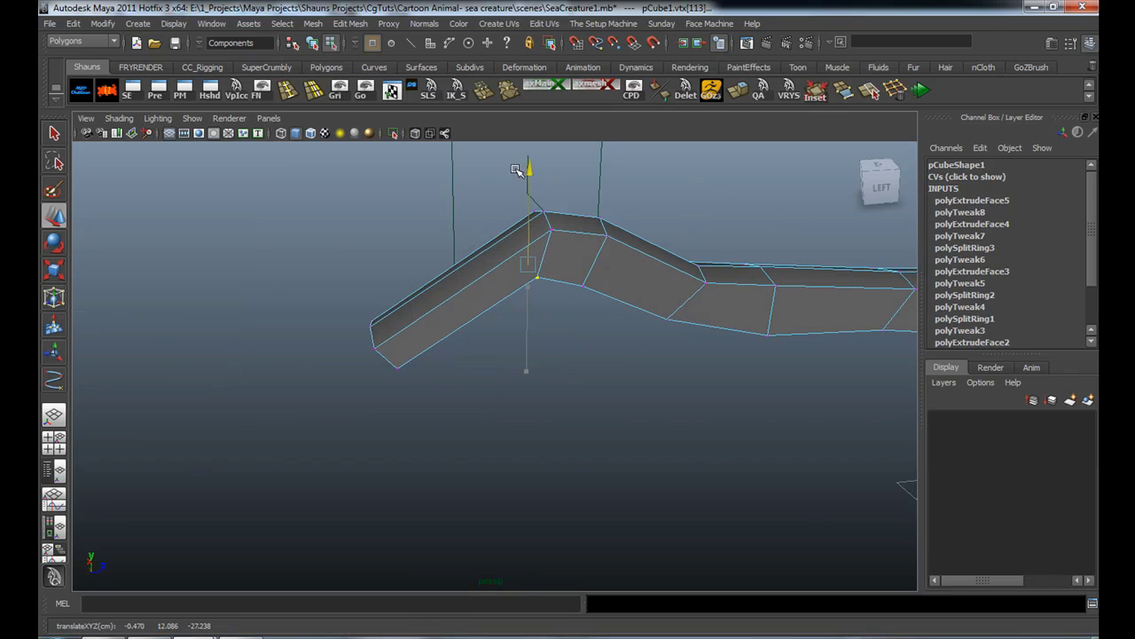
left_click(492, 385)
Rotate the vertices at the tail's end upward and raise them in line with the rest of the tail
left_click_drag(492, 386, 723, 357, "alt")
left_click_drag(631, 313, 670, 364)
key("e")
left_click_drag(770, 272, 704, 222)
key("ctrl+z")
left_click_drag(774, 274, 682, 162)
mouse_move(642, 304)
left_mouse_down("alt")
mouse_move(657, 248)
mouse_move(654, 316)
left_mouse_up("alt")
key("w")
left_click_drag(587, 253, 568, 159)
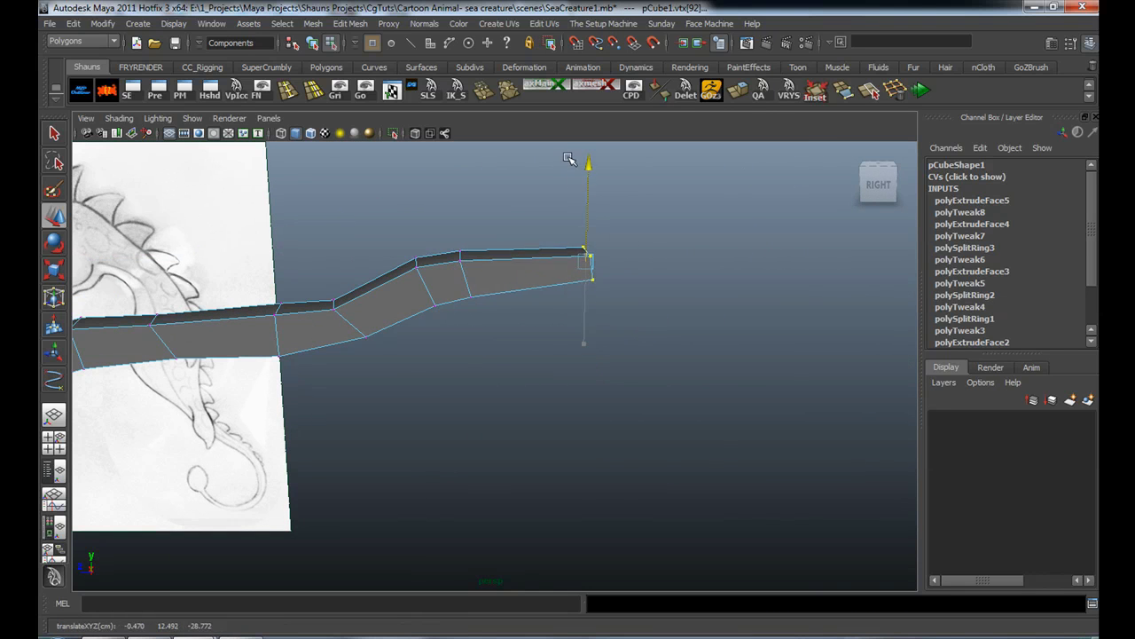
left_click(507, 363)
Select the tail vertices and rotate and lower them so the tail runs level behind the body
left_click_drag(506, 363, 522, 326, "alt")
left_click_drag(519, 246, 504, 294, "alt")
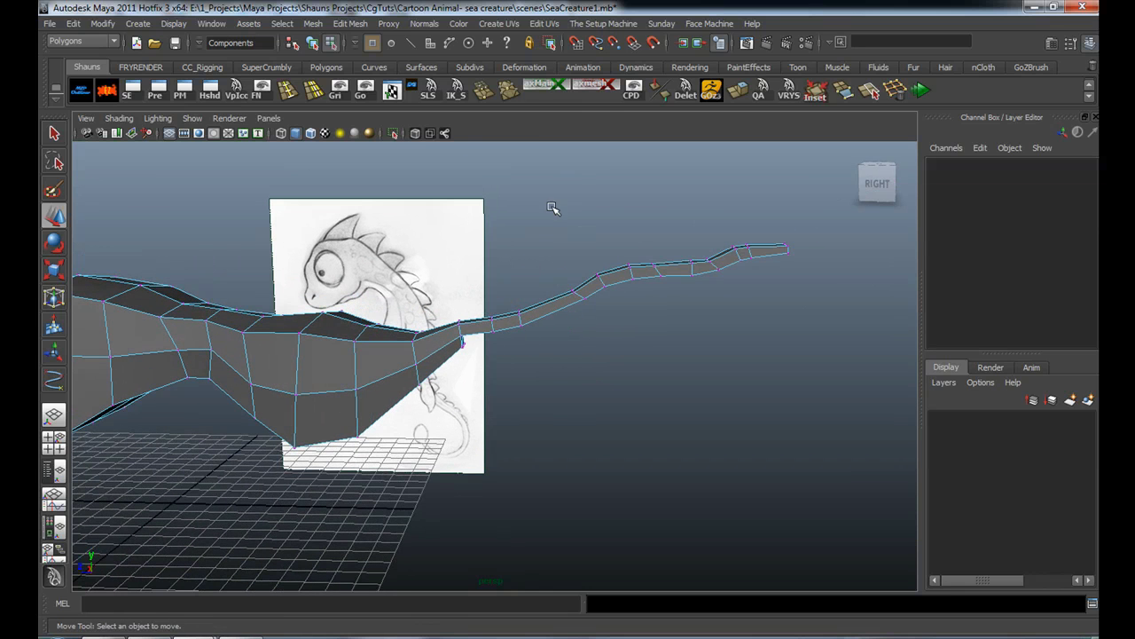
left_click_drag(818, 399, 818, 399)
key("e")
left_click_drag(793, 297, 652, 251, "alt")
key("w")
left_click(506, 458)
Select all the head vertices, rotate them and raise the head above the neck
left_click_drag(507, 458, 250, 280, "alt")
left_click_drag(376, 368, 443, 508)
key("e")
left_click_drag(465, 256, 484, 291)
key("w")
left_click_drag(339, 220, 339, 152)
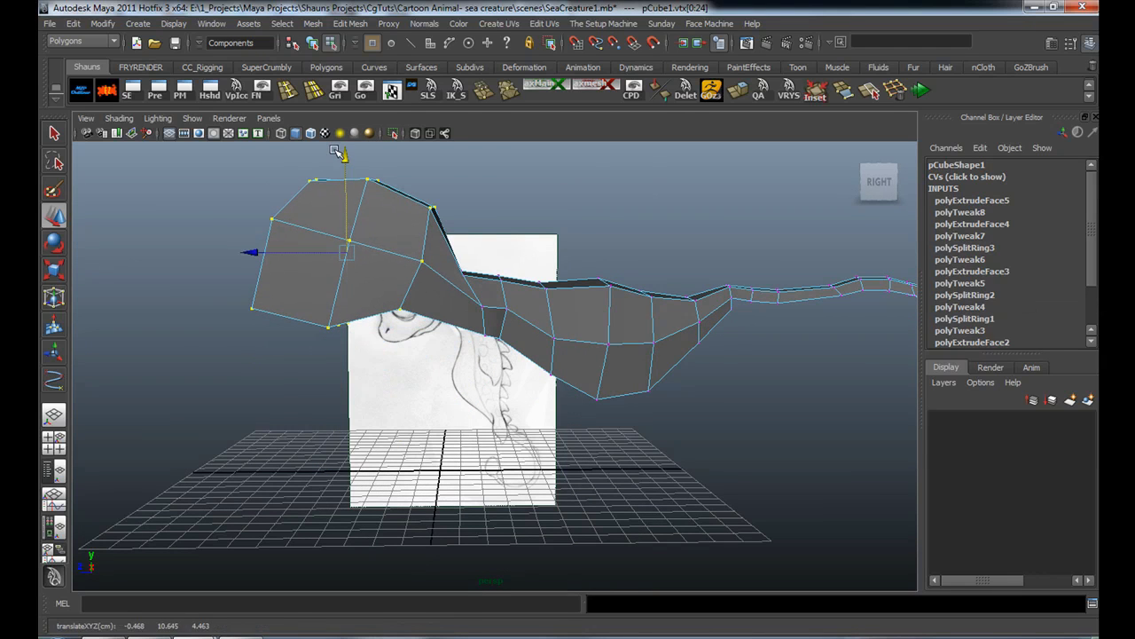
key("e")
left_click_drag(468, 193, 444, 178)
left_click(538, 238)
Check the head, neck and body shape in smooth preview
left_click_drag(539, 238, 208, 246, "alt")
key("3")
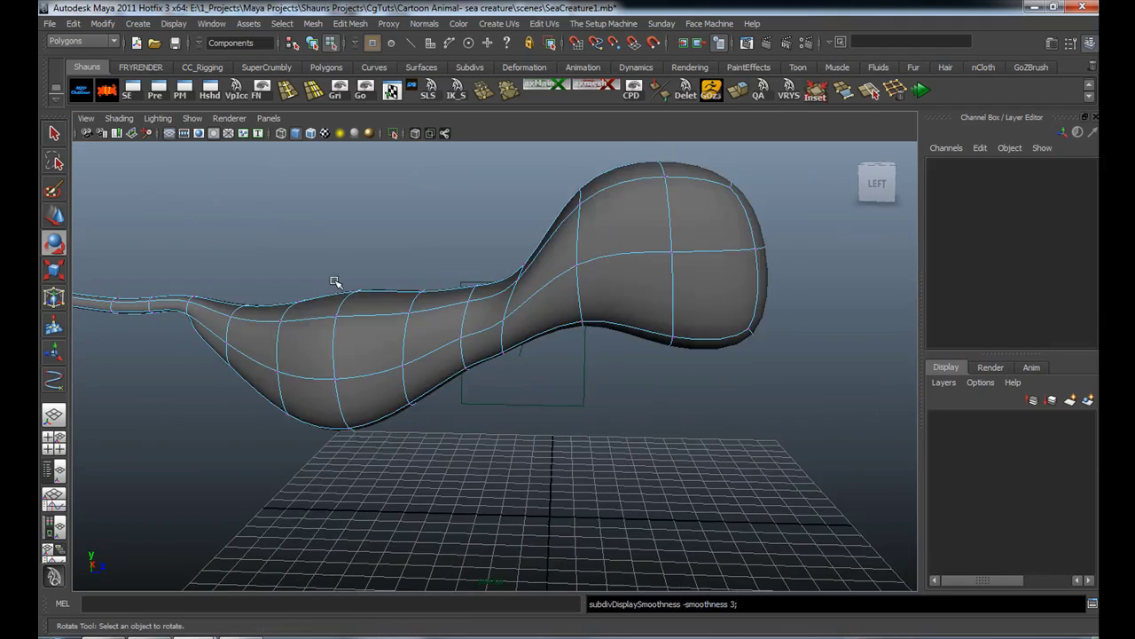
key("1")
left_click_drag(449, 314, 492, 410, "alt")
key("3")
key("1")
Select the tail vertices from above and rotate them in line with the body's centreline
middle_click_drag(448, 369, 537, 473, "alt")
left_click_drag(537, 474, 500, 473, "alt")
middle_click_drag(449, 404, 452, 578, "alt")
scroll(441, 420, "down", 2)
middle_click_drag(444, 374, 452, 435, "alt")
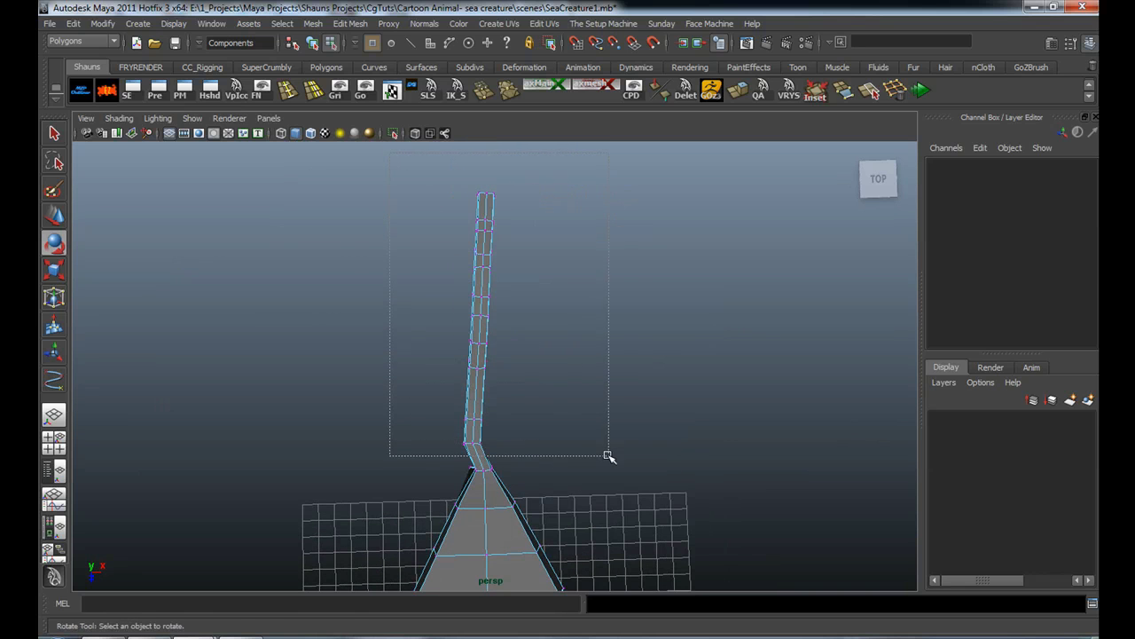
left_click_drag(607, 455, 608, 455)
left_click_drag(628, 327, 623, 307)
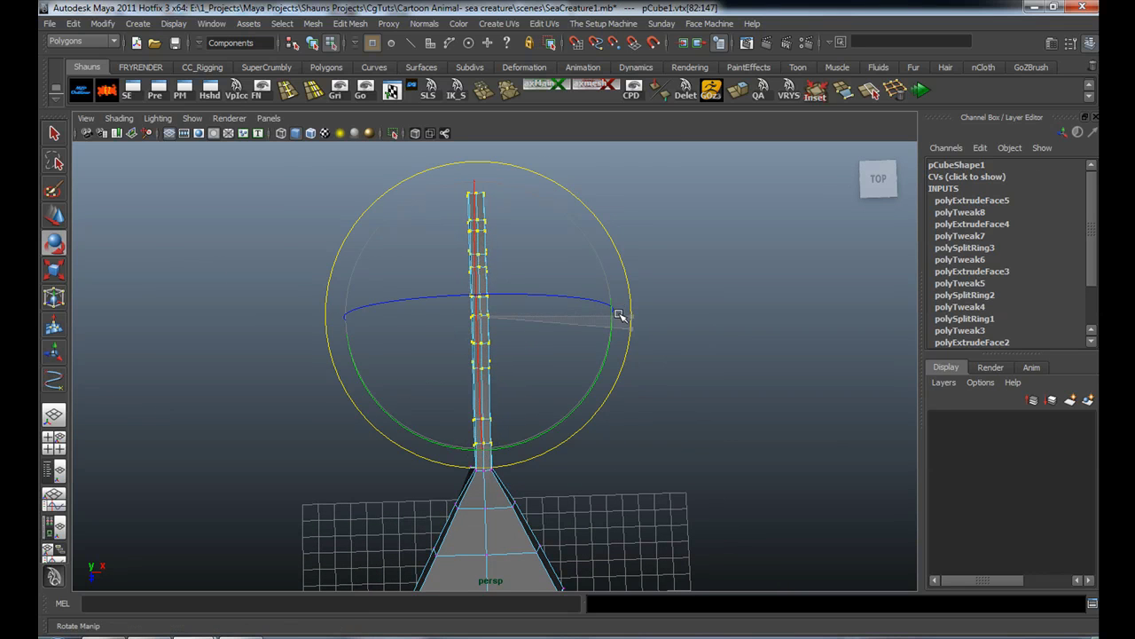
left_click(674, 394)
Scale the two vertex rings at the neck narrower across the body's width, and check the shape in smooth preview
left_click_drag(674, 394, 415, 251, "alt")
key("3")
key("1")
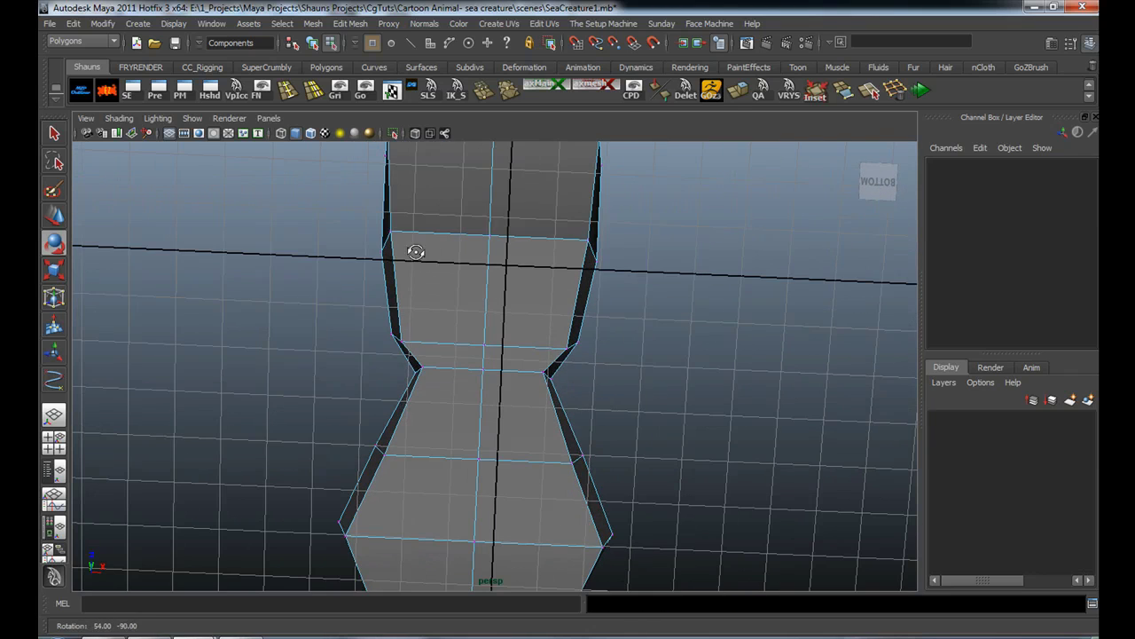
left_click_drag(642, 406, 642, 406)
key("r")
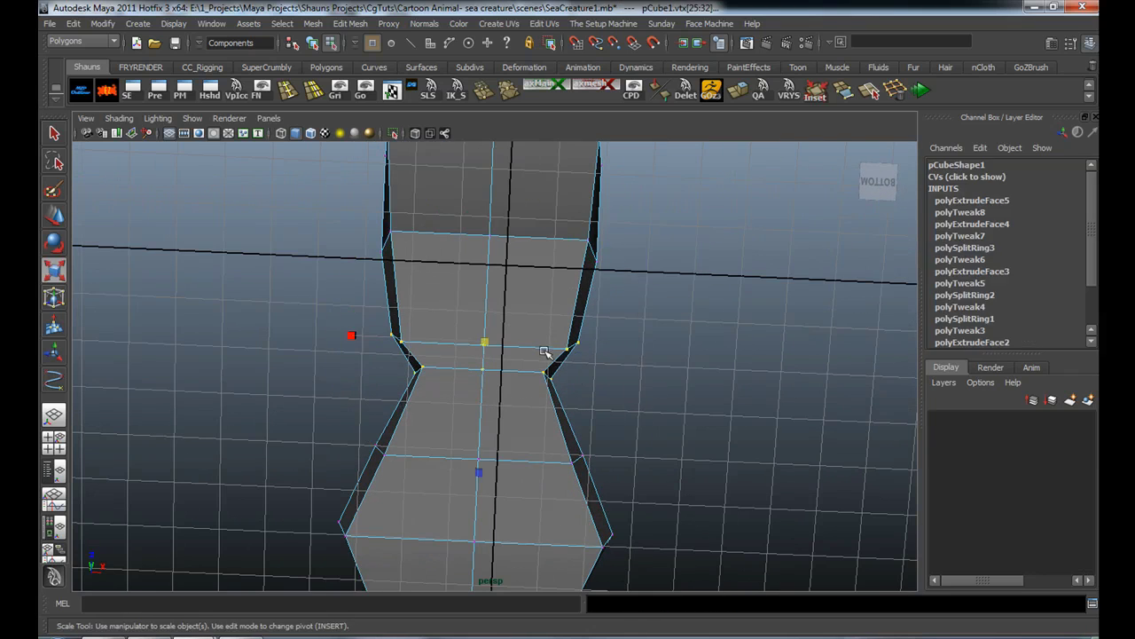
left_click_drag(357, 335, 382, 339)
left_click_drag(392, 343, 865, 443, "alt")
key("3")
left_click(591, 507)
left_click_drag(507, 399, 246, 321, "alt")
key("1")
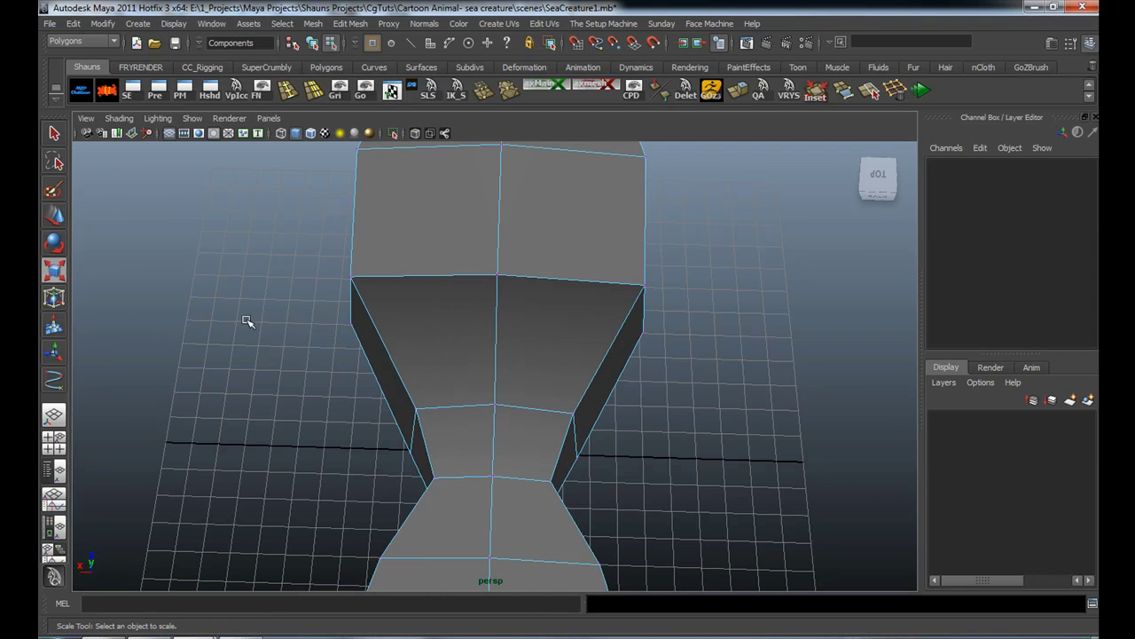
left_click(313, 91)
left_click_drag(498, 327, 503, 332)
key("ctrl+z")
Insert an edge loop around the neck just behind the head, and check the result in smooth preview
left_click(288, 91)
left_click_drag(502, 331, 481, 397, "alt")
key("r")
key("3")
left_click(284, 469)
left_click_drag(284, 470, 441, 361, "alt")
right_click_drag(568, 417, 466, 409, "alt")
left_click_drag(466, 409, 536, 338, "alt")
Switch to object mode and move the whole creature mesh forward along Z to about 9.83
key("1")
right_click_drag(536, 338, 559, 323)
left_click(540, 343)
key("w")
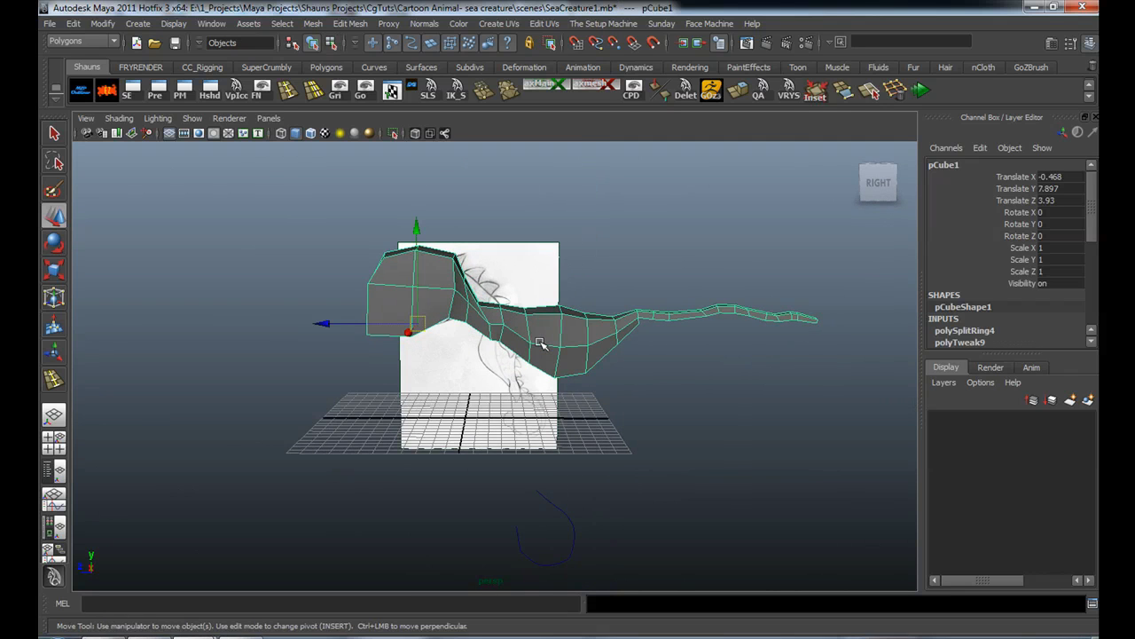
left_click_drag(344, 325, 255, 320)
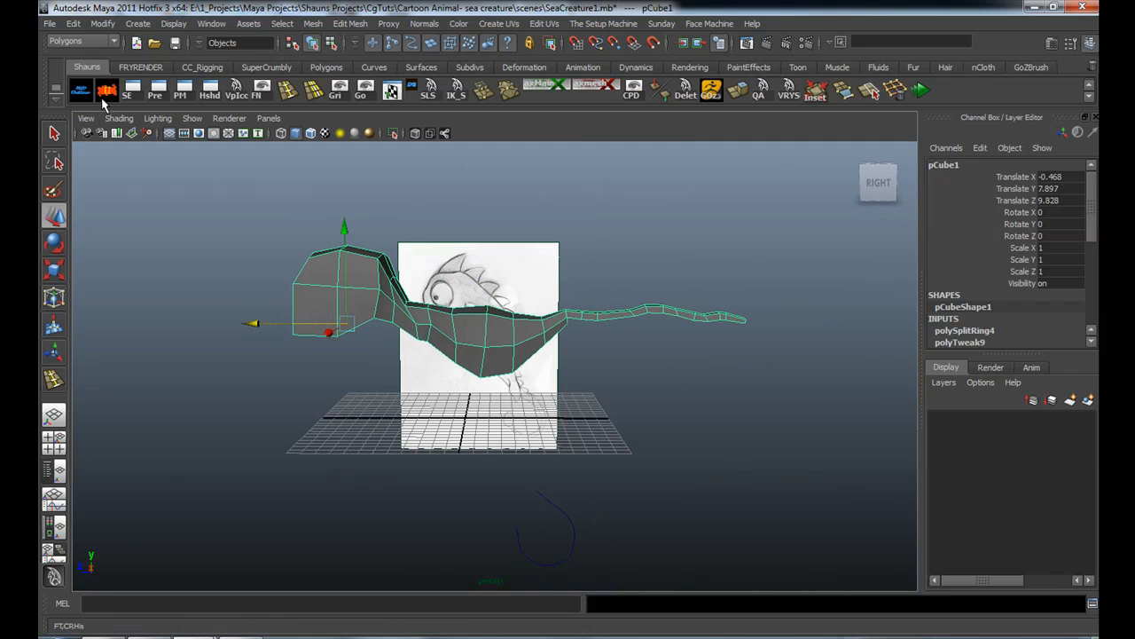
Freeze the mesh's transforms, centre its pivot and delete its history, and remove the leftover tail guide curve
left_click(106, 92)
left_click(183, 299)
left_click_drag(192, 345, 337, 397, "alt")
left_click_drag(406, 470, 521, 528)
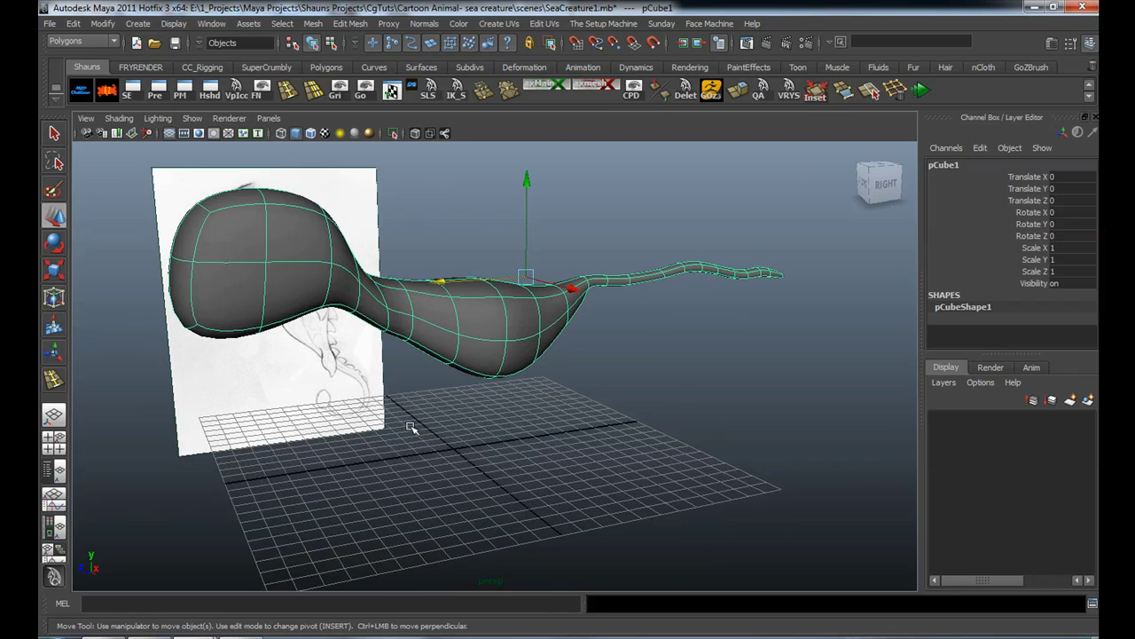
left_click(410, 428)
Inspect the smoothed creature in perspective and compare its profile with the reference sketch in the side view
left_click_drag(410, 429, 454, 455, "alt")
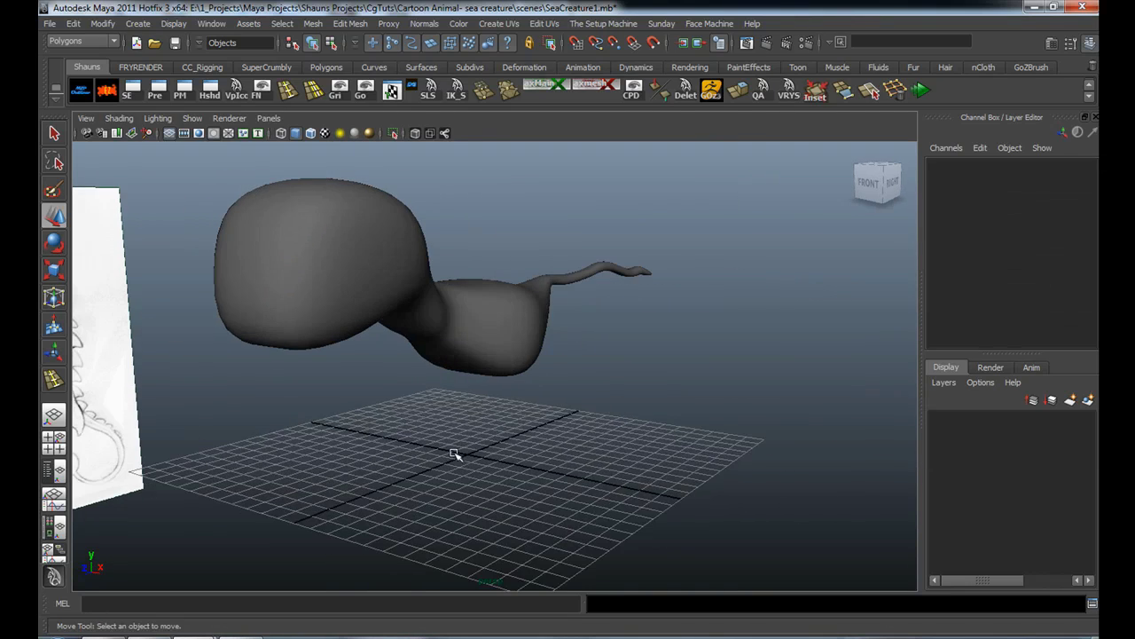
middle_click_drag(332, 337, 431, 367, "alt")
left_click_drag(431, 367, 343, 379, "alt")
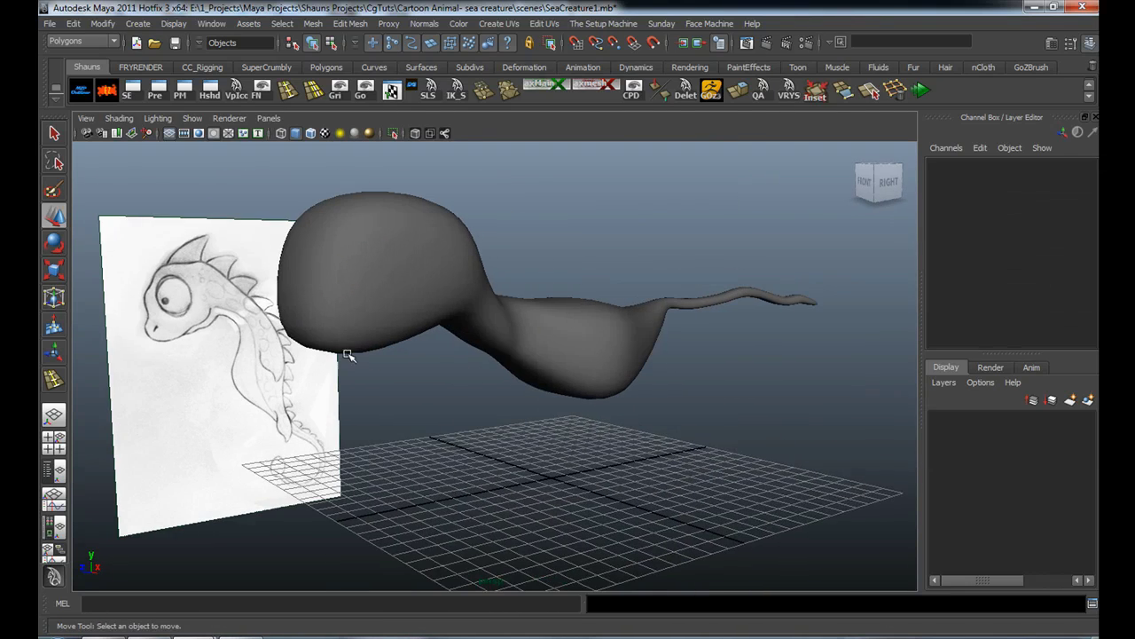
left_click_drag(368, 319, 350, 398, "alt")
key("space")
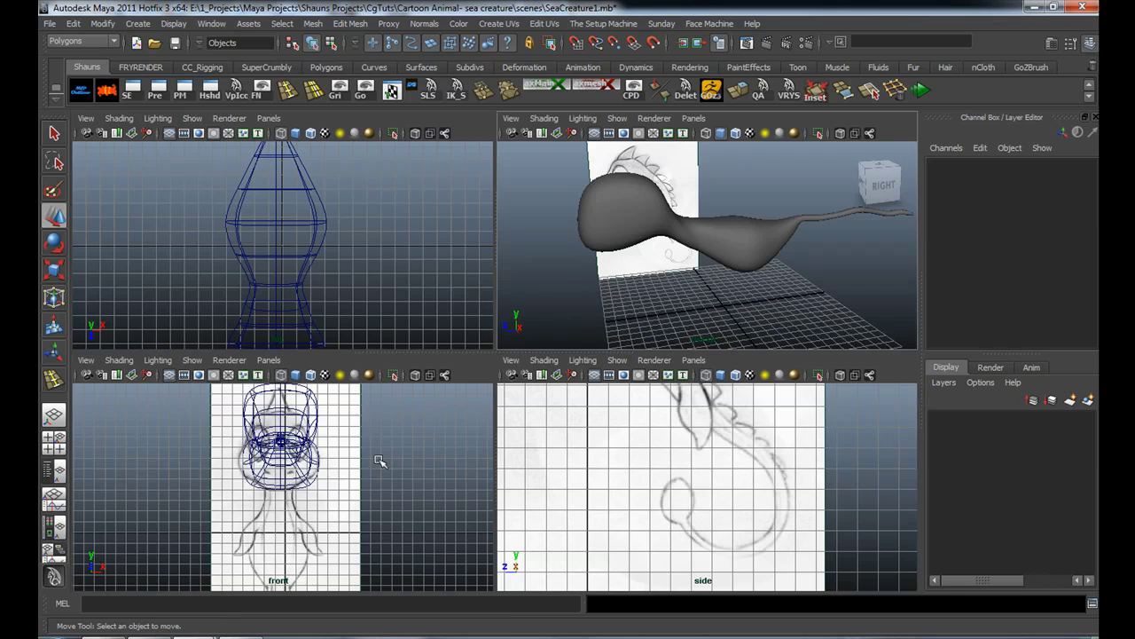
key("space")
scroll(532, 413, "down", 2)
middle_click_drag(493, 392, 556, 500, "alt")
scroll(436, 363, "down", 3)
scroll(472, 399, "down", 2)
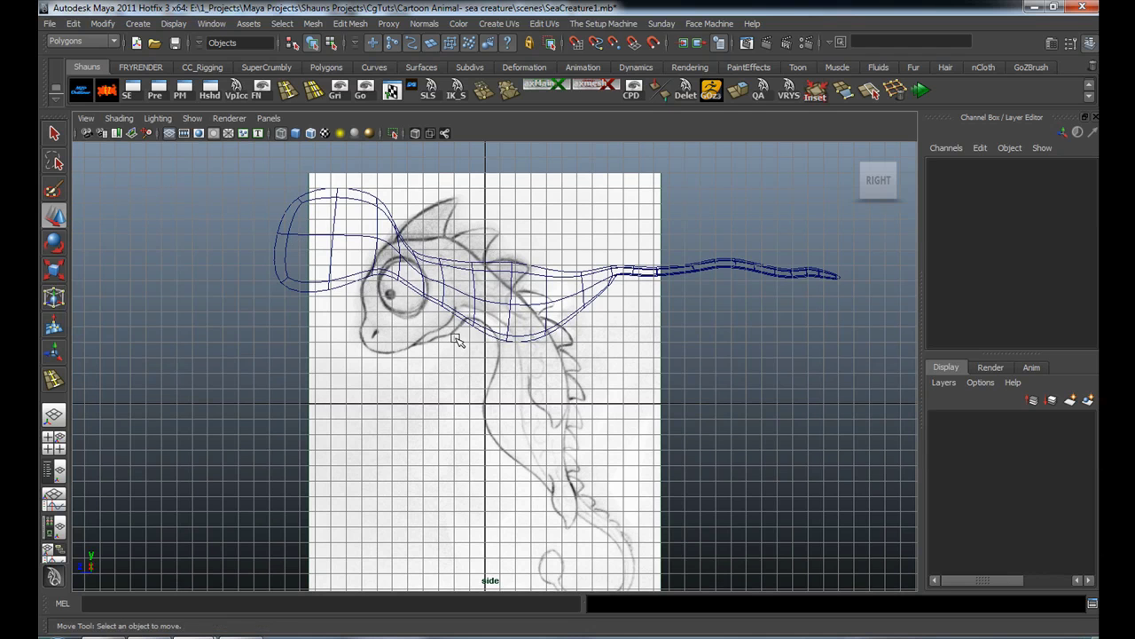
middle_click_drag(451, 330, 459, 369, "alt")
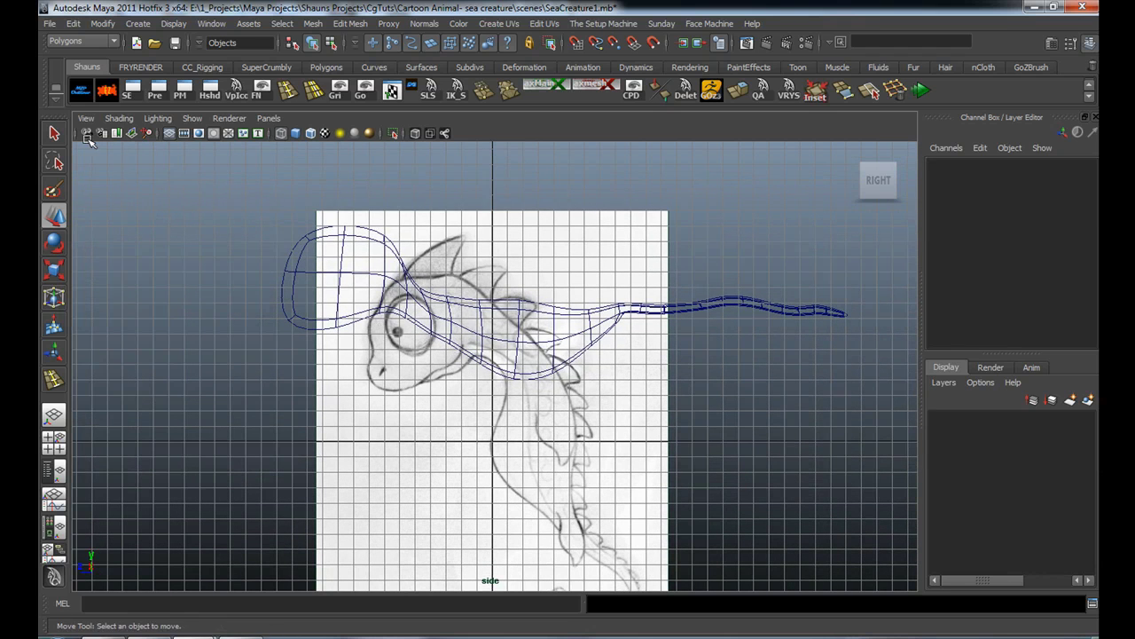
Select the creature mesh and export the selection as an OBJ file named SeaCreature_Body in the project's scenes folder
left_click(288, 241)
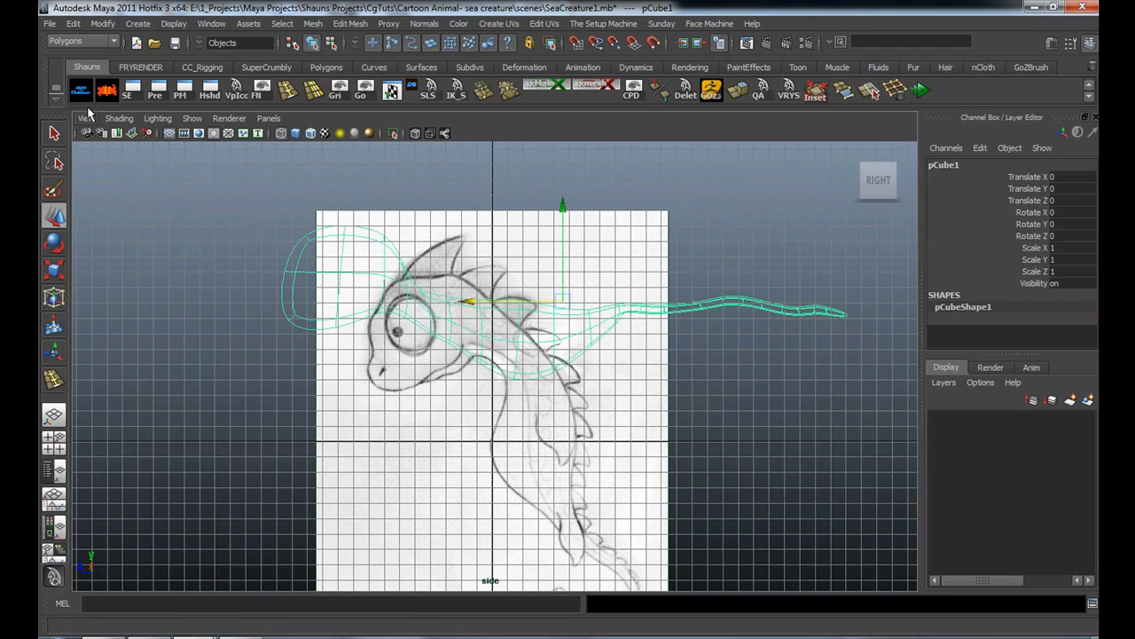
left_click(50, 24)
left_click(85, 183)
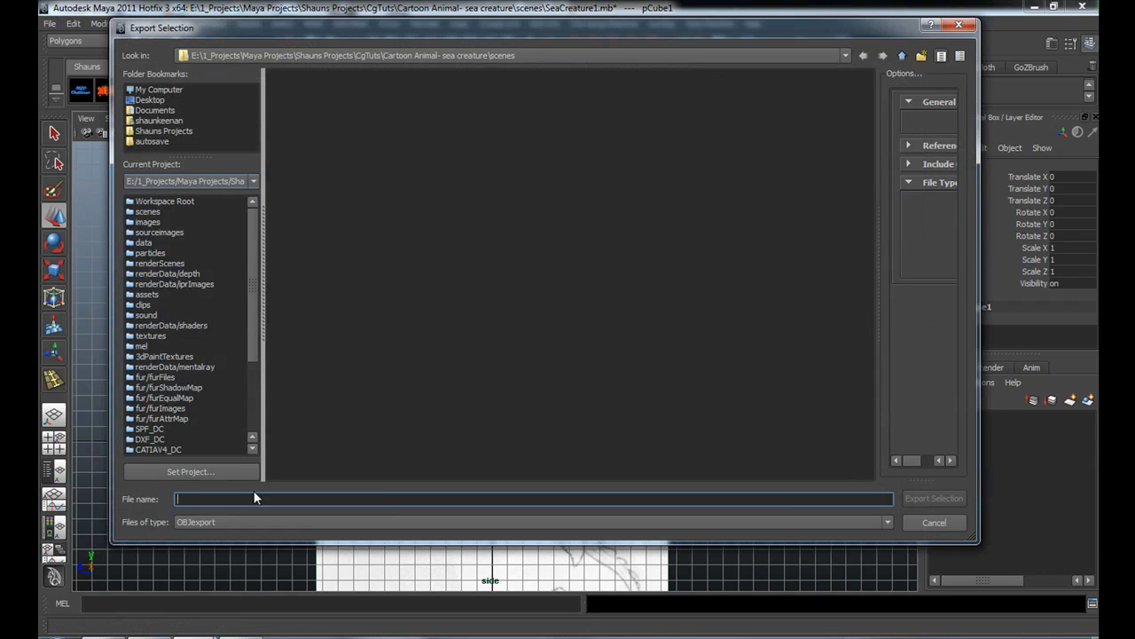
type("SeaCr")
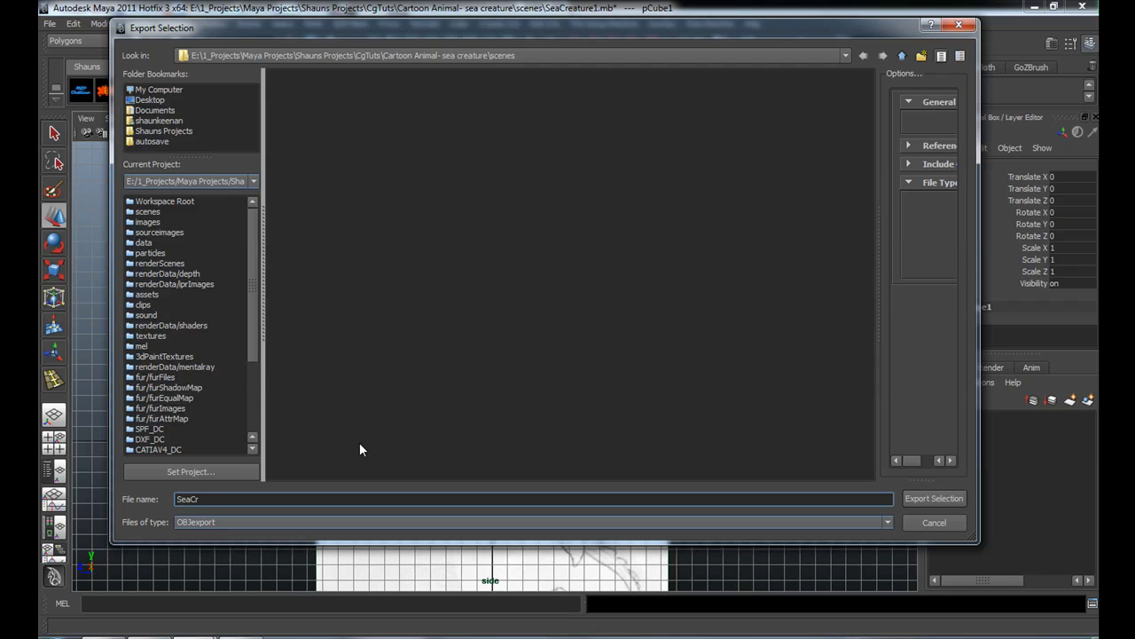
type("eature_Body")
left_click(909, 500)
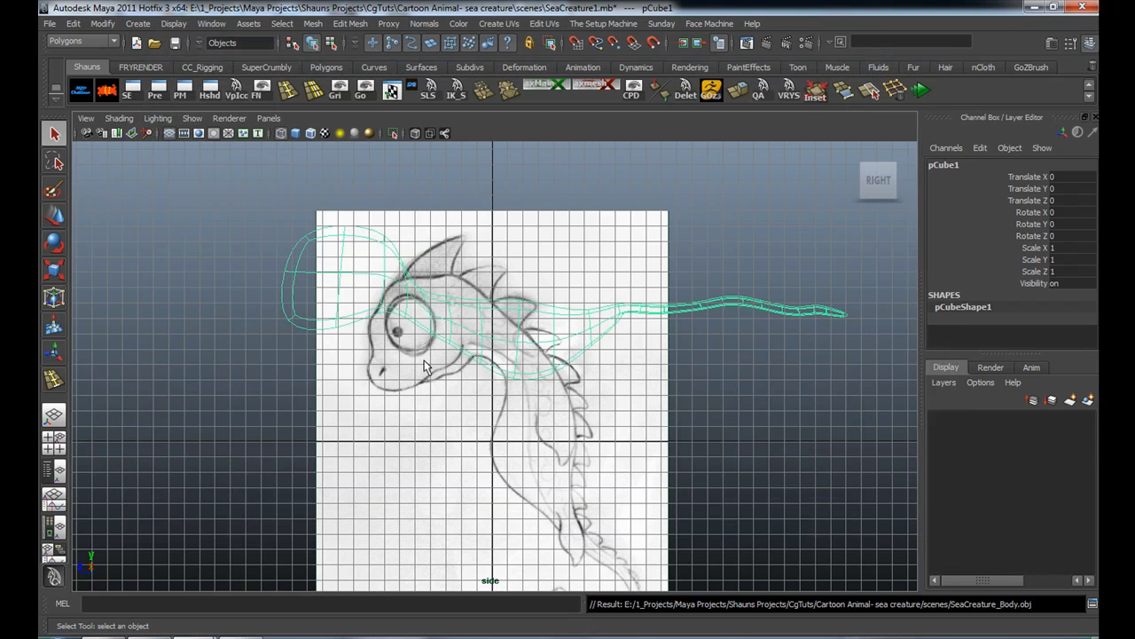
Deselect the mesh and save the scene over the existing SeaCreature1.mb file
left_click(182, 292)
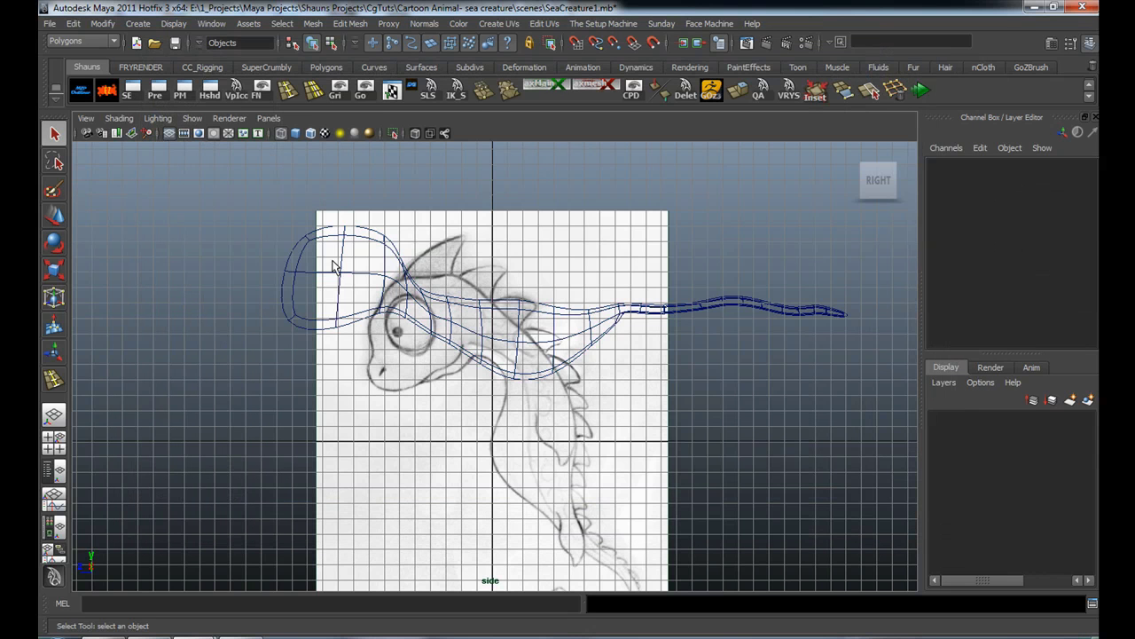
left_click(50, 23)
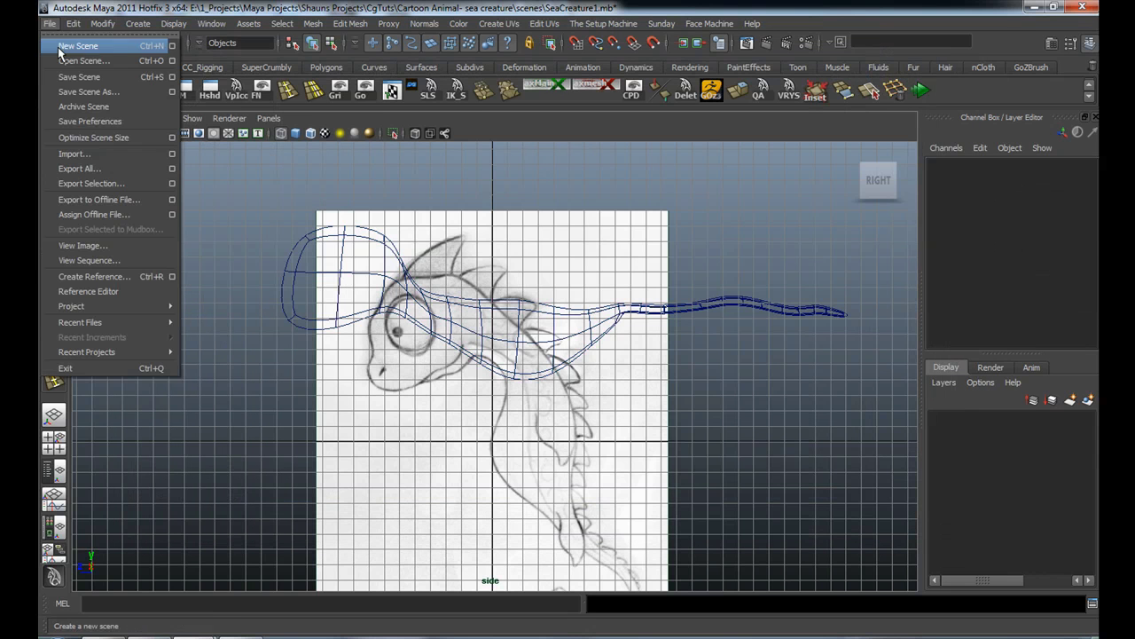
left_click(88, 92)
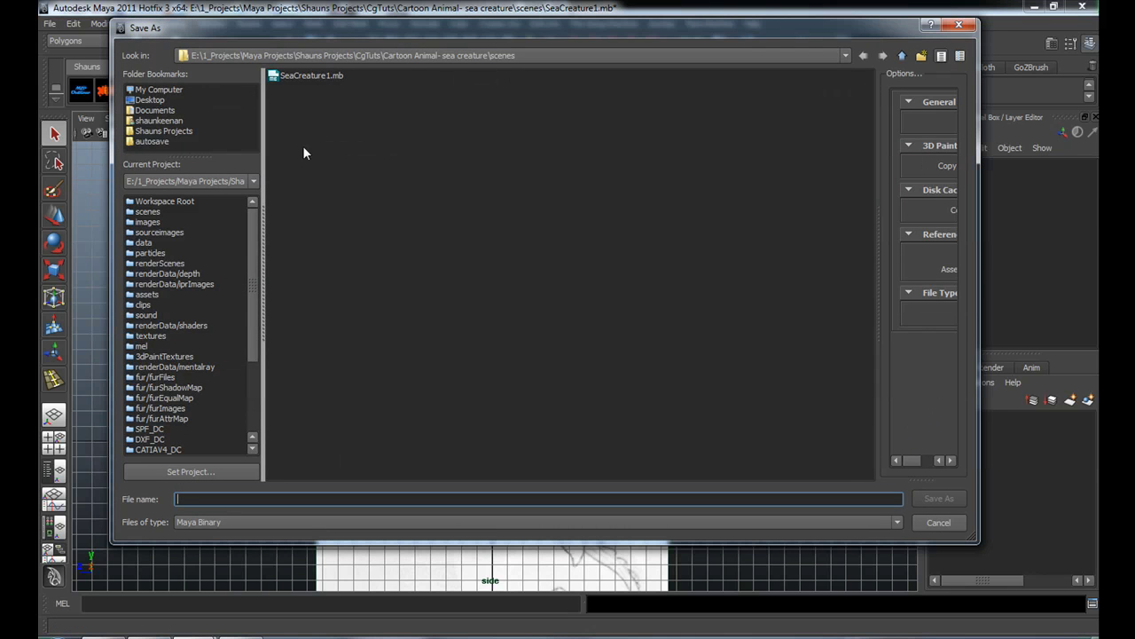
double_click(293, 76)
left_click(521, 306)
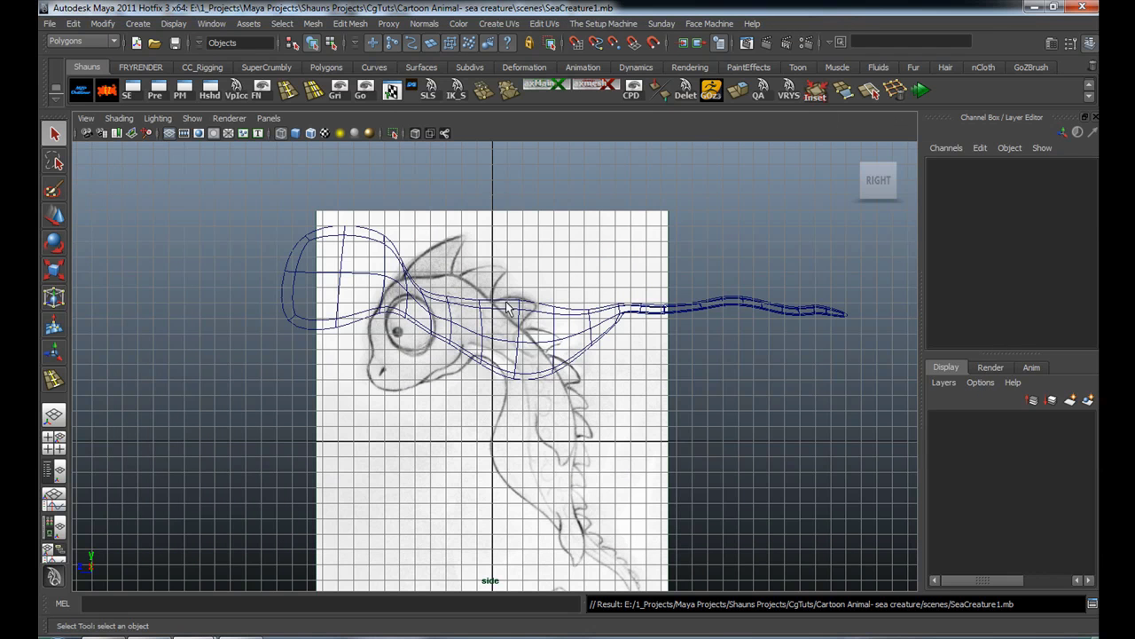